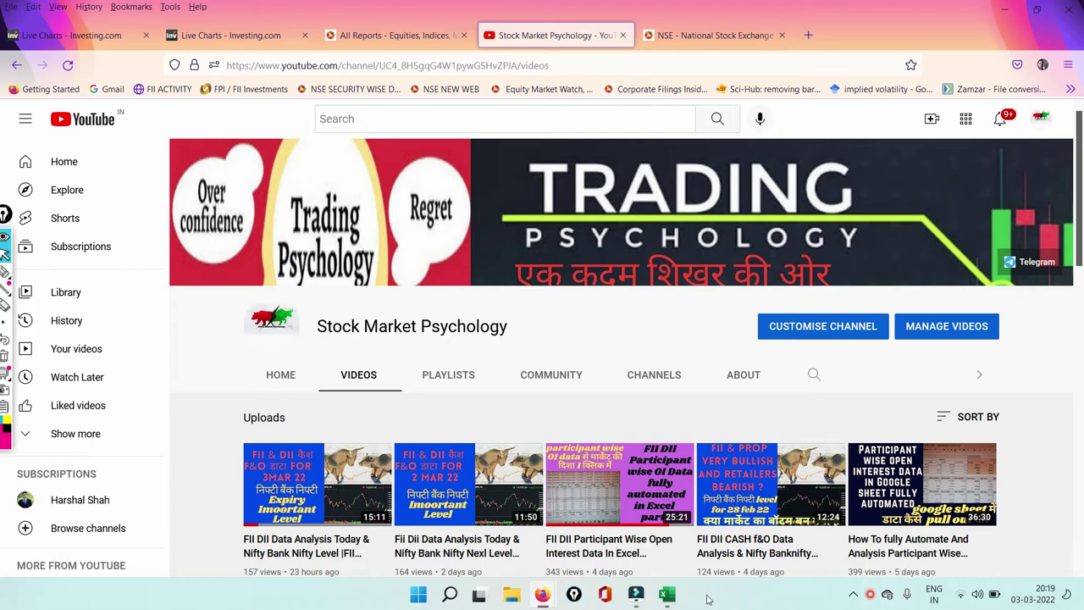
Step: Switch to the Excel participant-wise open interest workbook and circle the client's 02-Mar-22 future long figure with the pen
mouse_move(667, 597)
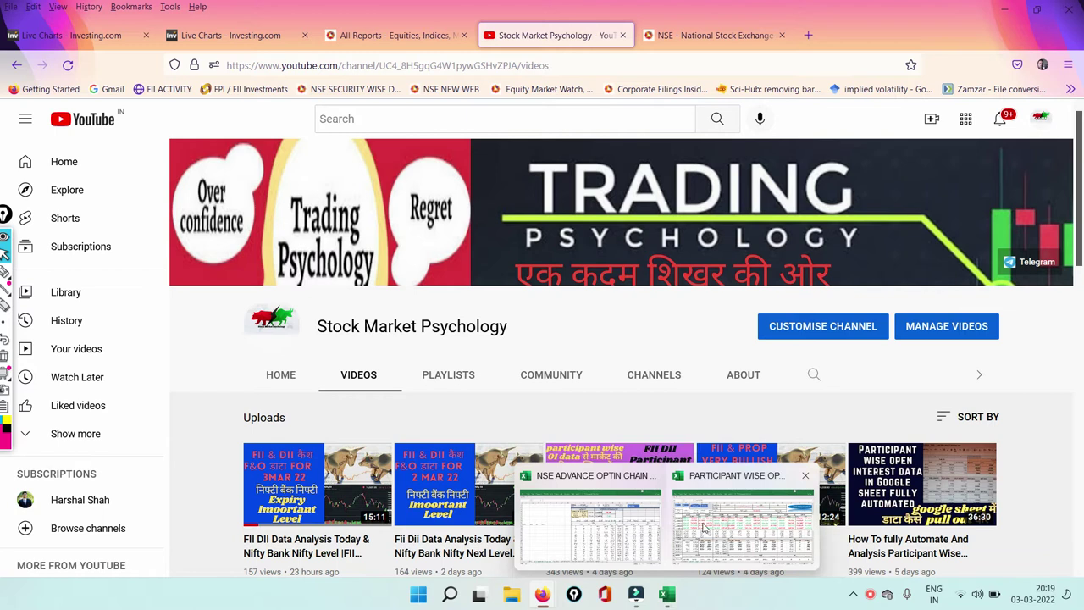
left_click(690, 555)
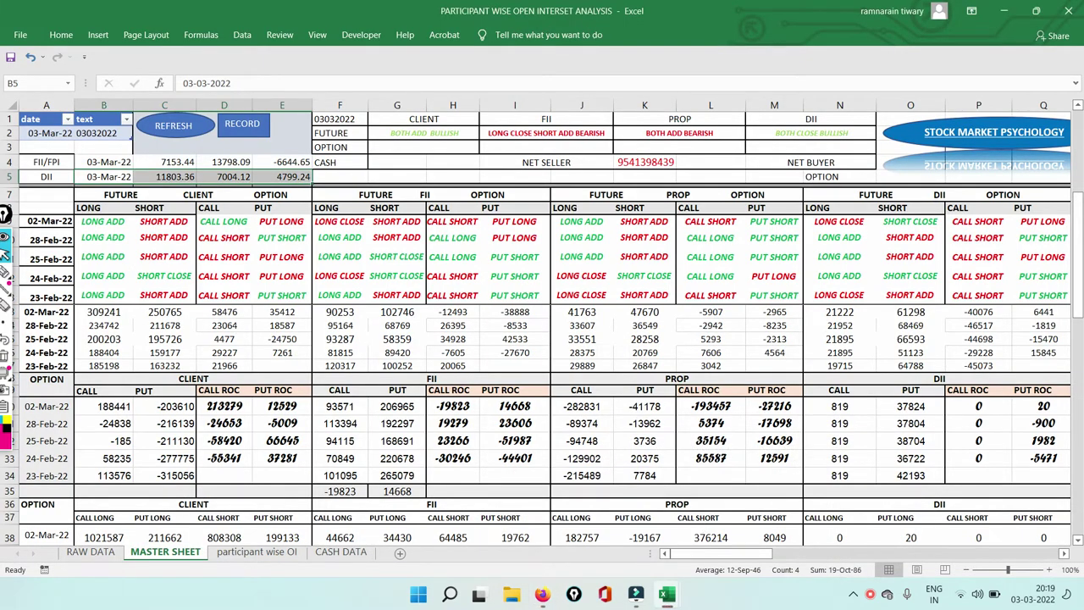
left_click(19, 271)
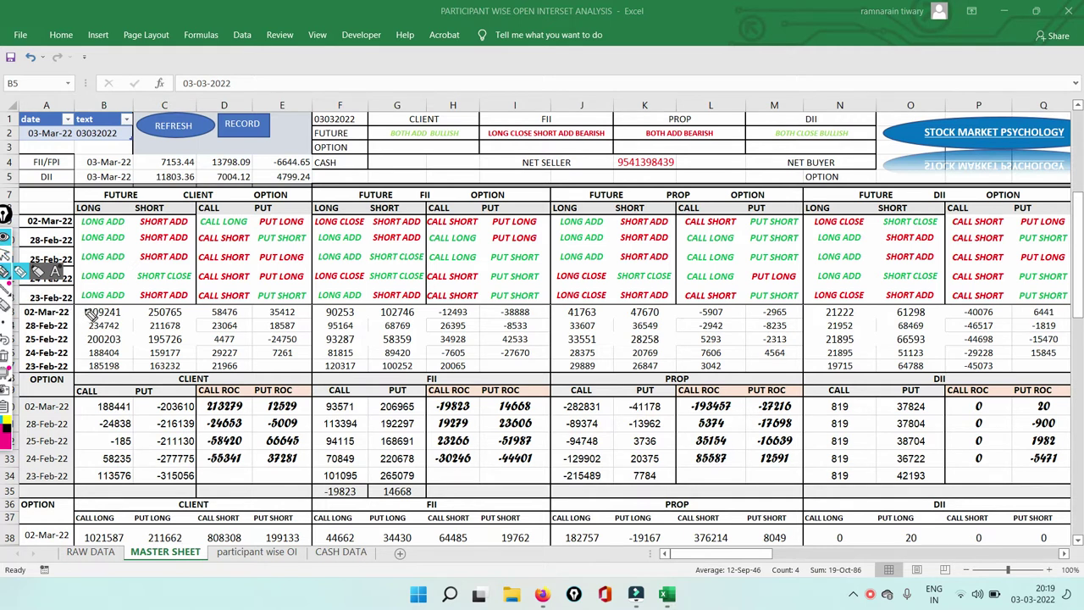
mouse_move(83, 309)
left_mouse_down()
mouse_move(124, 308)
mouse_move(129, 319)
mouse_move(87, 314)
left_mouse_up()
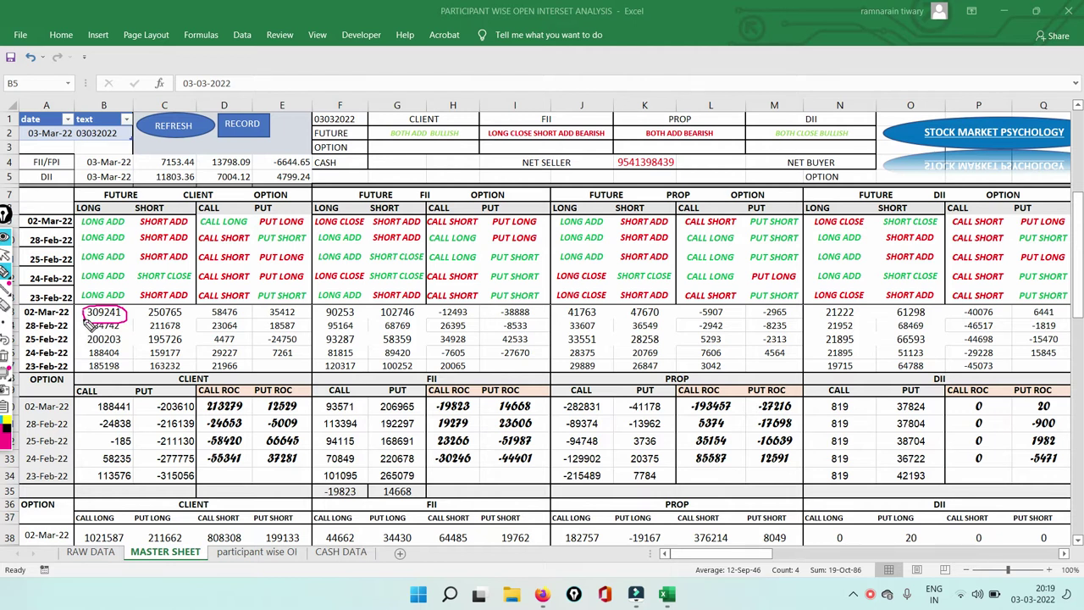
Step: Clear the pen mark from the master sheet
left_click(5, 255)
scroll(1078, 106, "up", 3)
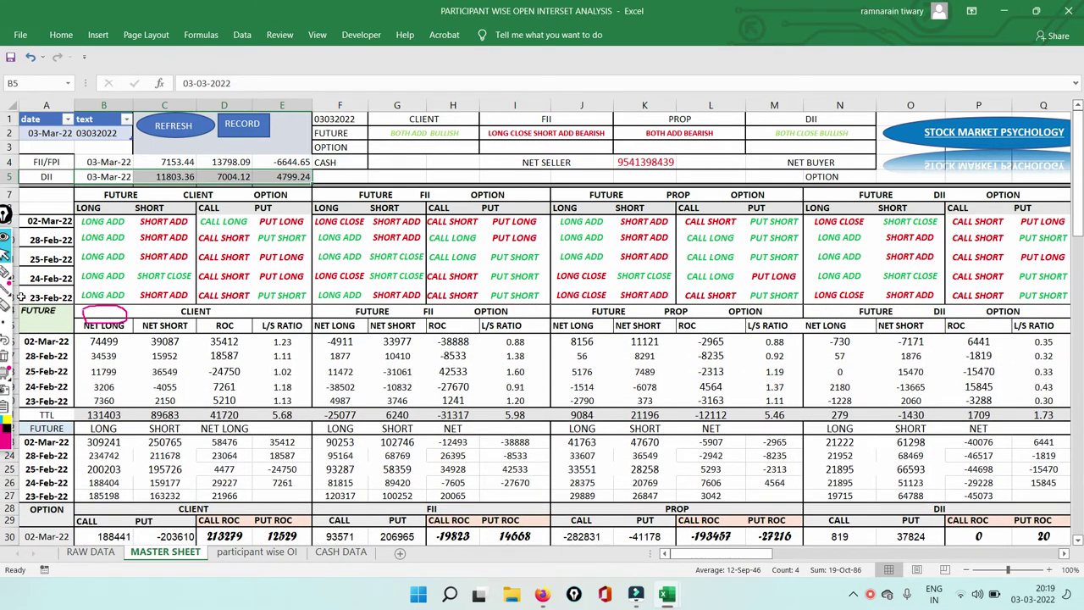
left_click(4, 357)
left_click(7, 362)
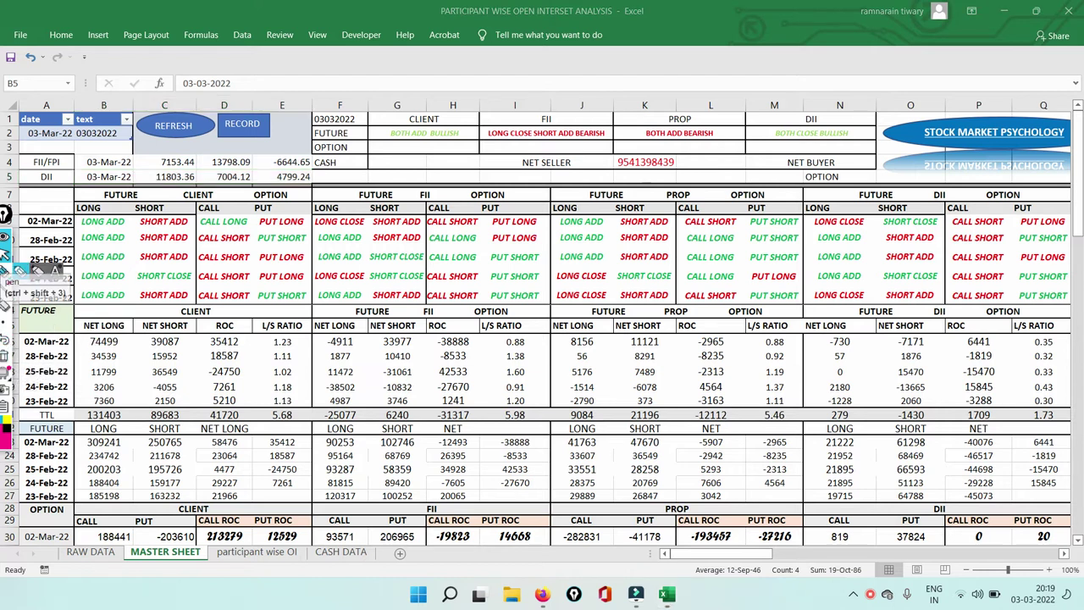
Step: Mark the 02-Mar-22 future figures for CLIENT (net short, ROC) and FII (net long, net short, ROC) with the pen
left_click(6, 272)
mouse_move(157, 349)
left_mouse_down()
mouse_move(174, 352)
mouse_move(174, 371)
mouse_move(141, 336)
mouse_move(243, 335)
mouse_move(244, 346)
mouse_move(205, 349)
mouse_move(205, 337)
left_mouse_up()
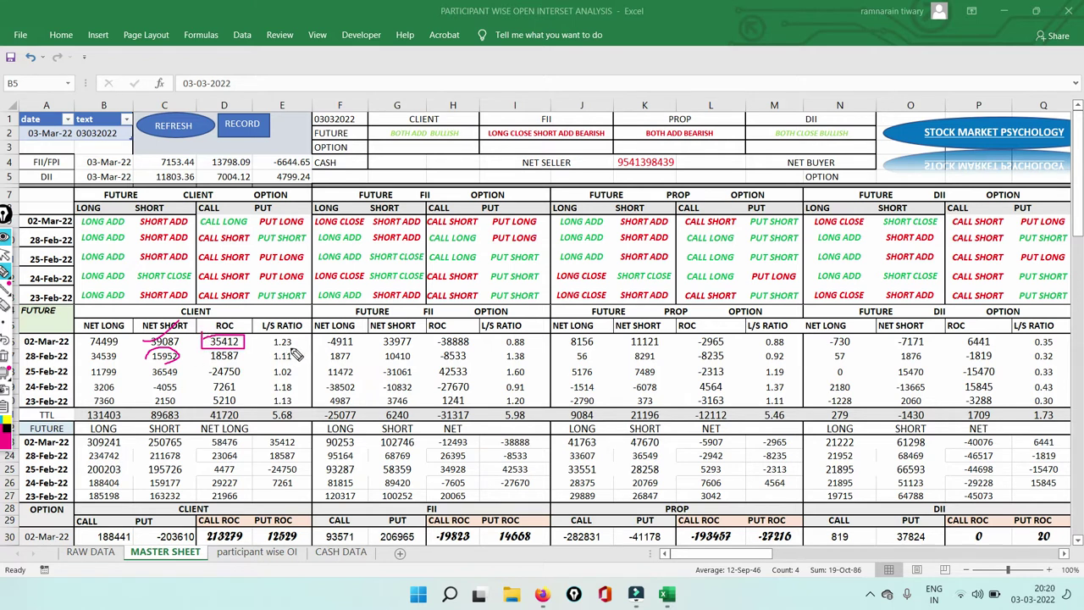
mouse_move(311, 343)
left_mouse_down()
mouse_move(354, 336)
mouse_move(356, 348)
mouse_move(319, 351)
mouse_move(322, 340)
mouse_move(415, 329)
mouse_move(410, 357)
mouse_move(387, 357)
mouse_move(386, 341)
left_mouse_up()
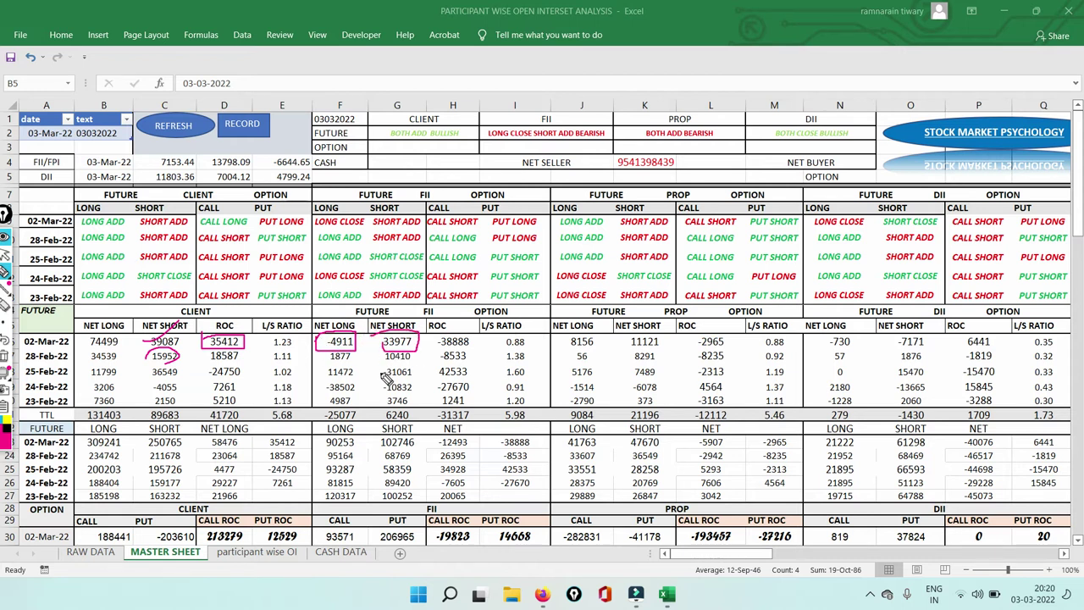
mouse_move(438, 345)
left_mouse_down()
mouse_move(471, 347)
mouse_move(440, 337)
mouse_move(436, 347)
left_mouse_up()
Step: Mark PROP's 02-Mar-22 future net long and net short figures, and clear all pen marks
mouse_move(563, 352)
left_mouse_down()
mouse_move(604, 351)
mouse_move(566, 337)
mouse_move(562, 349)
mouse_move(718, 301)
left_mouse_up()
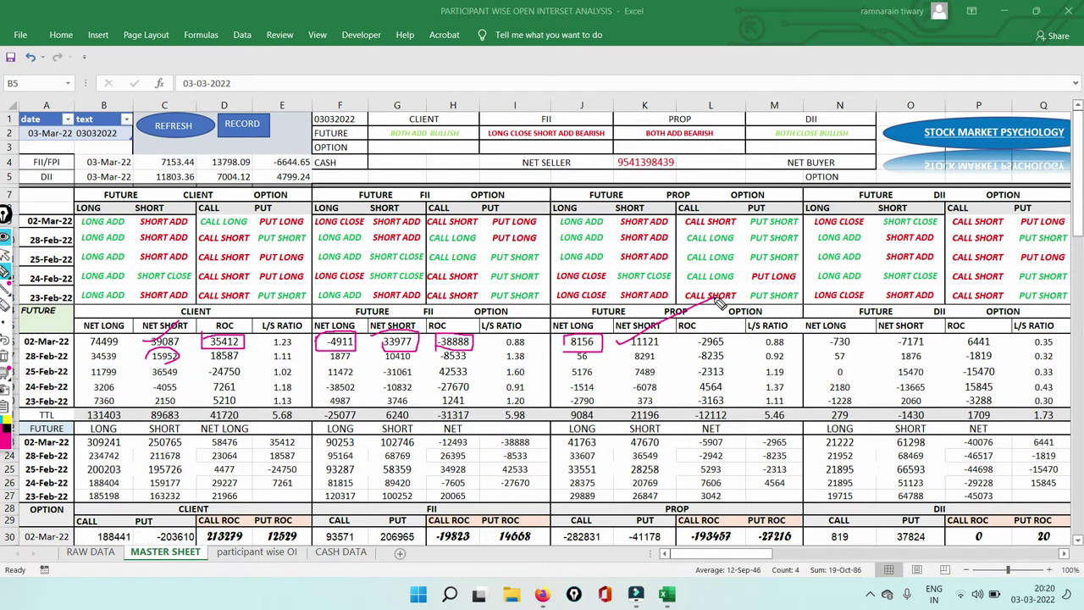
mouse_move(6, 273)
left_click(4, 356)
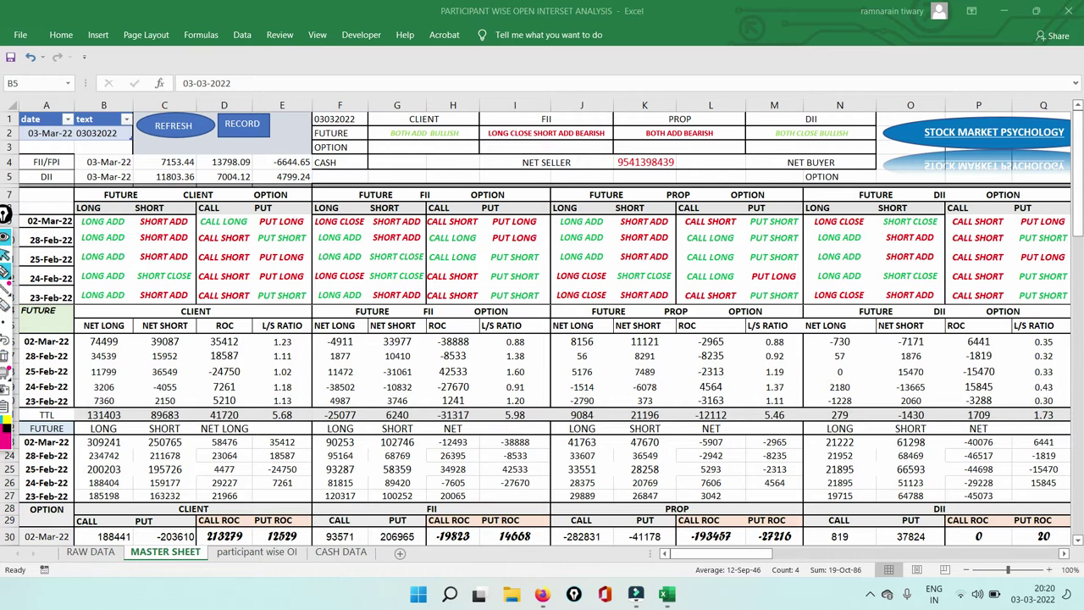
Step: In the OPTION table, mark the client's 02-Mar-22 call, put, call ROC and put ROC figures and box the 28-Feb-22 call figure
left_click(1078, 543)
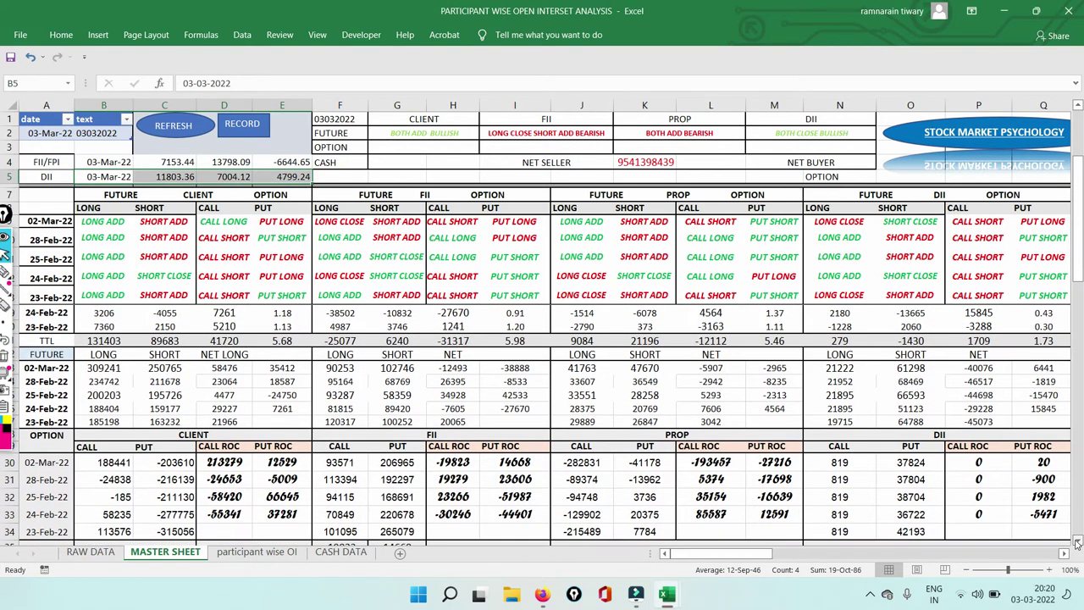
left_click(1077, 543)
left_click(1078, 543)
left_click(1077, 543)
left_click(1078, 543)
left_click(1078, 543)
left_click(1078, 543)
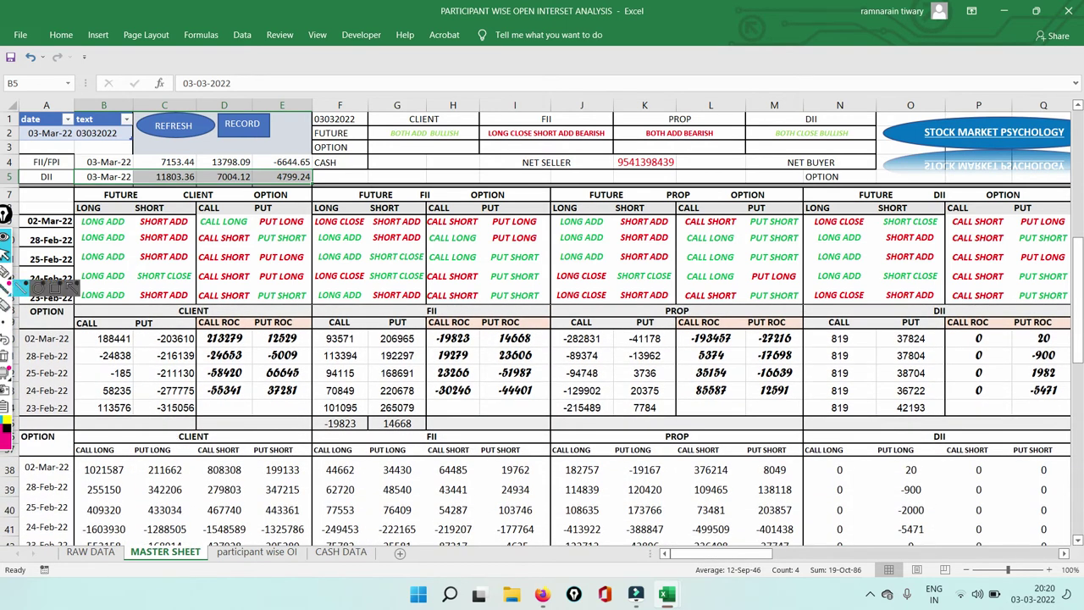
left_click(7, 271)
mouse_move(85, 357)
left_mouse_down()
mouse_move(135, 350)
mouse_move(118, 367)
mouse_move(90, 365)
mouse_move(89, 350)
mouse_move(133, 325)
left_mouse_up()
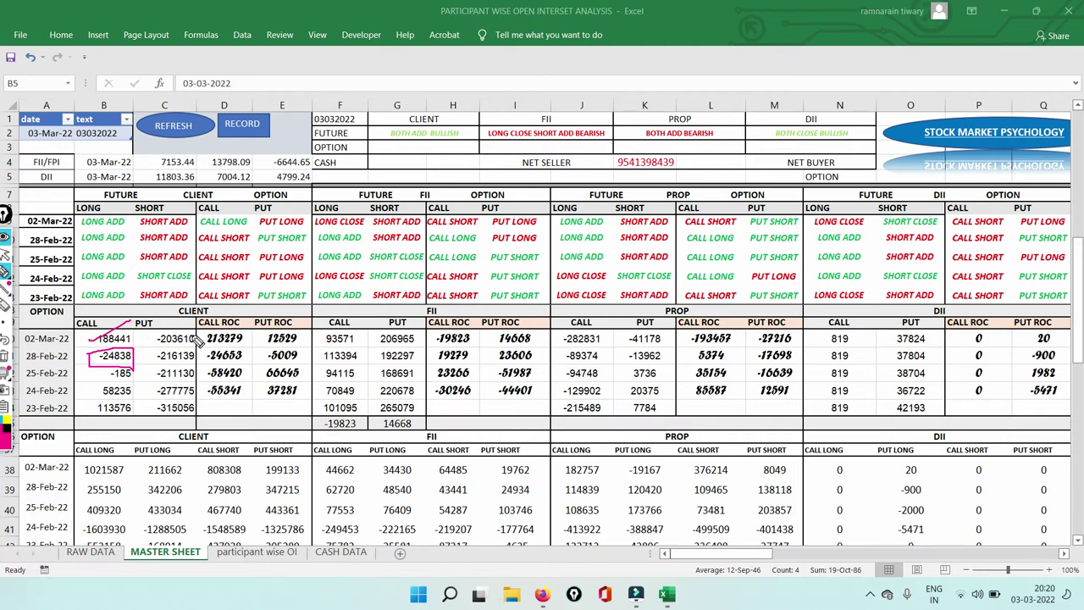
mouse_move(206, 332)
left_mouse_down()
mouse_move(244, 331)
mouse_move(246, 348)
mouse_move(218, 355)
left_mouse_up()
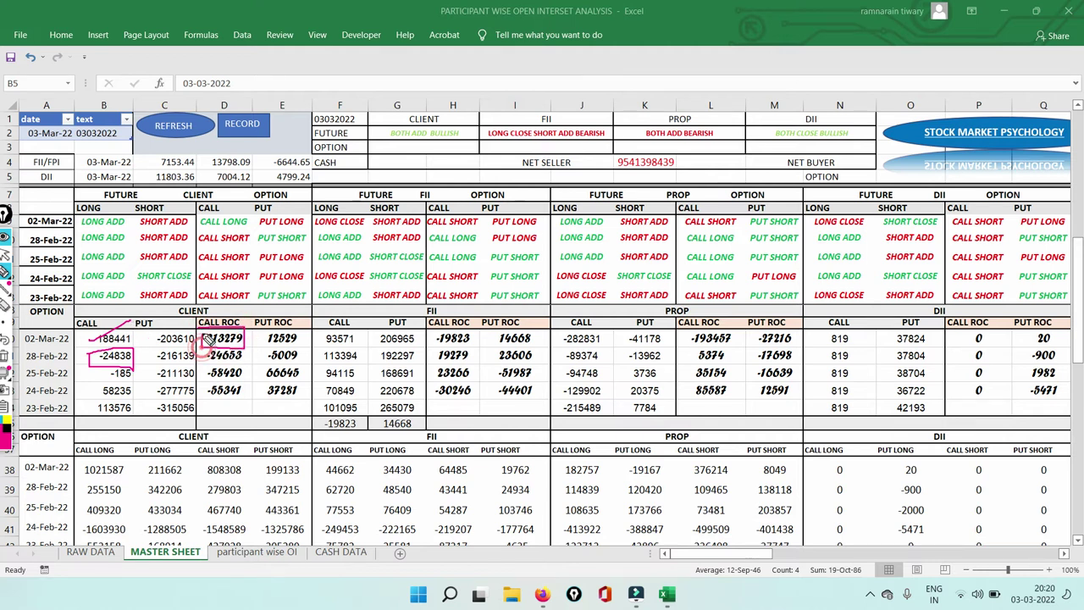
left_click_drag(256, 347, 272, 343)
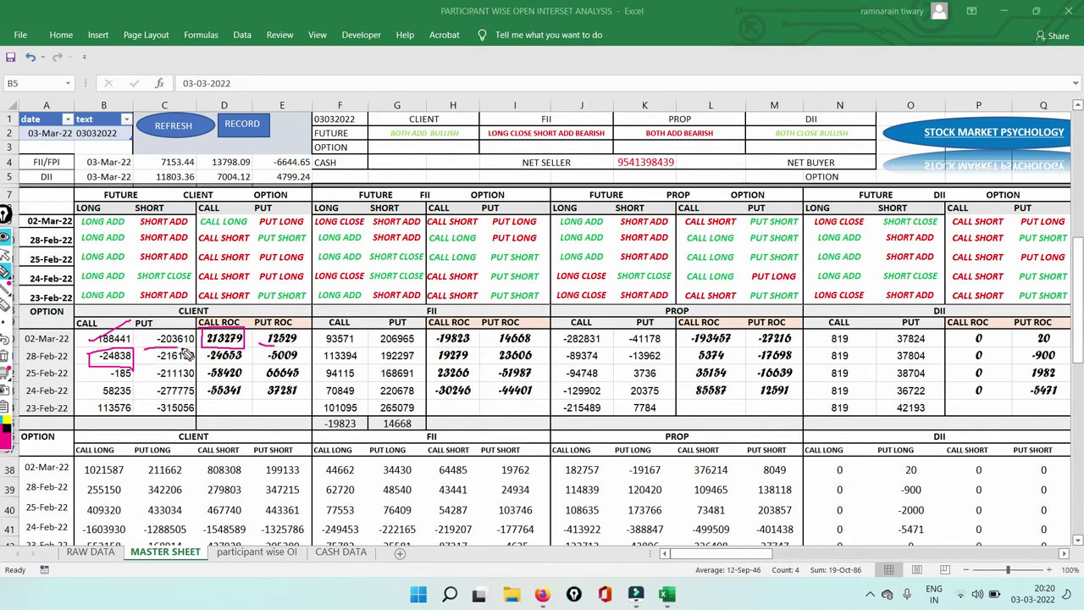
left_click_drag(144, 349, 188, 332)
Step: Mark FII's 02-Mar-22 option call, put, call ROC and put ROC figures, and box its 28-Feb-22 call figure
mouse_move(315, 348)
left_mouse_down()
mouse_move(373, 350)
mouse_move(369, 365)
mouse_move(319, 370)
mouse_move(320, 336)
left_mouse_up()
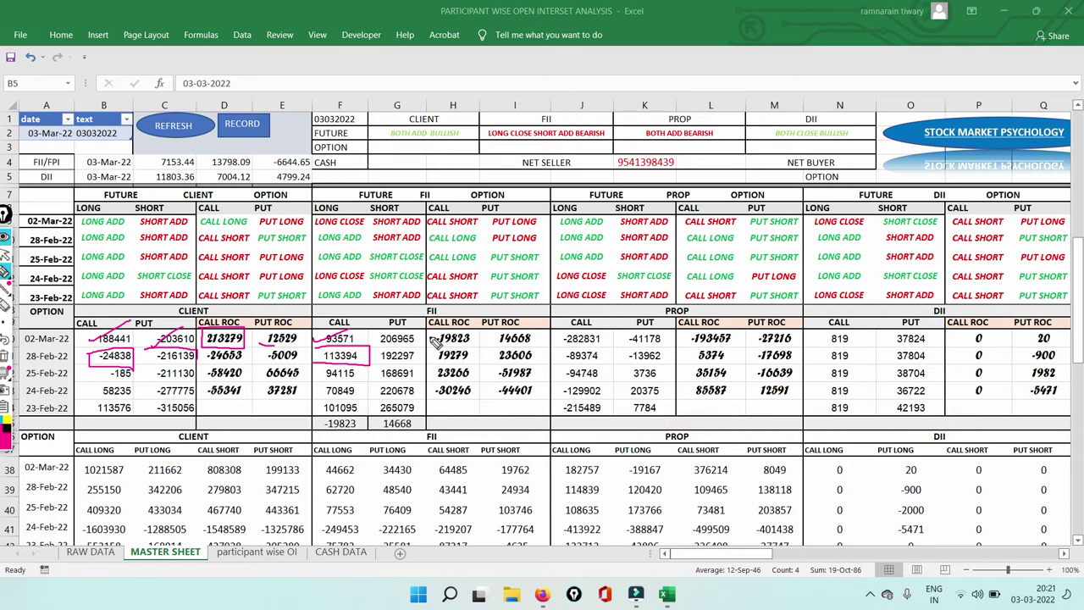
mouse_move(430, 333)
left_mouse_down()
mouse_move(472, 335)
mouse_move(473, 344)
mouse_move(447, 345)
left_mouse_up()
left_click_drag(372, 337, 404, 322)
mouse_move(487, 332)
left_mouse_down()
mouse_move(489, 343)
mouse_move(534, 345)
mouse_move(540, 333)
mouse_move(488, 335)
left_mouse_up()
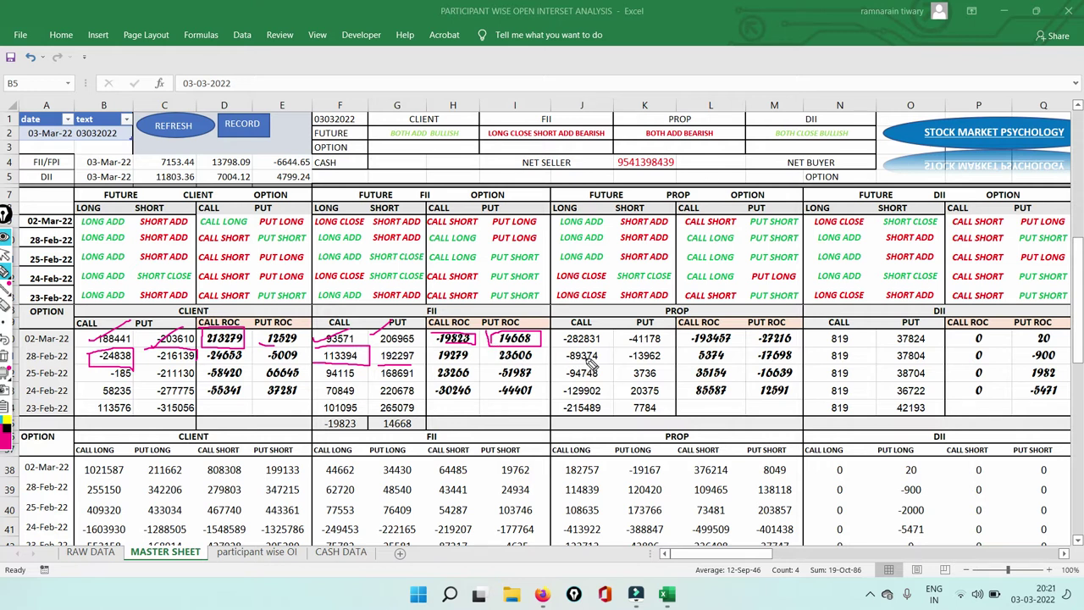
Step: Mark PROP's 02-Mar-22 option call and call ROC figures, tick the client's call ROC, and clear all pen marks
mouse_move(564, 347)
left_mouse_down()
mouse_move(617, 351)
mouse_move(561, 343)
mouse_move(600, 334)
left_mouse_up()
mouse_move(682, 334)
left_mouse_down()
mouse_move(741, 338)
mouse_move(699, 348)
left_mouse_up()
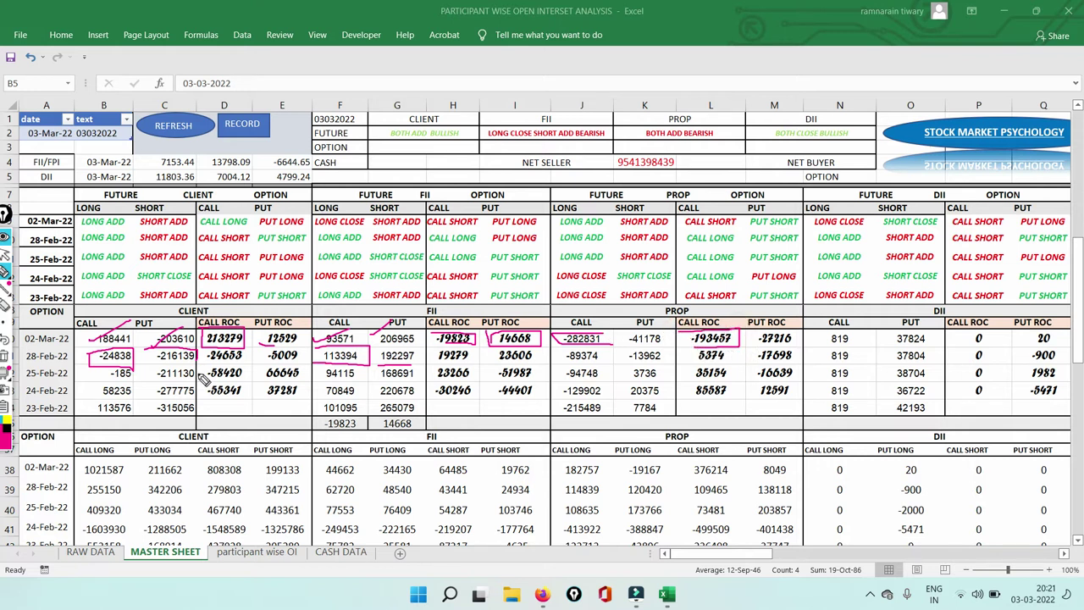
left_click_drag(218, 327, 297, 303)
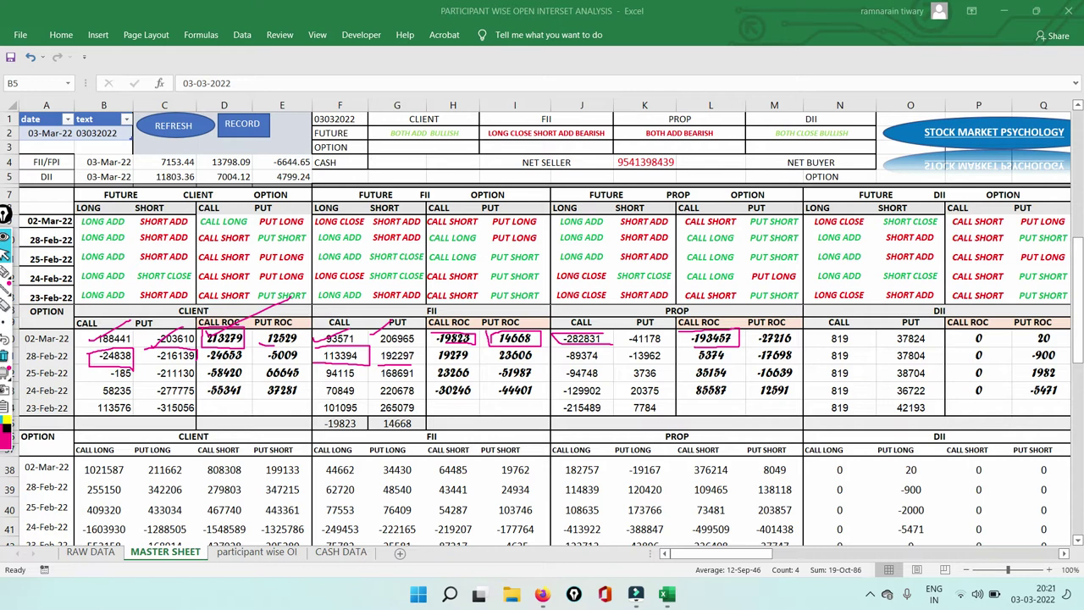
left_click(5, 355)
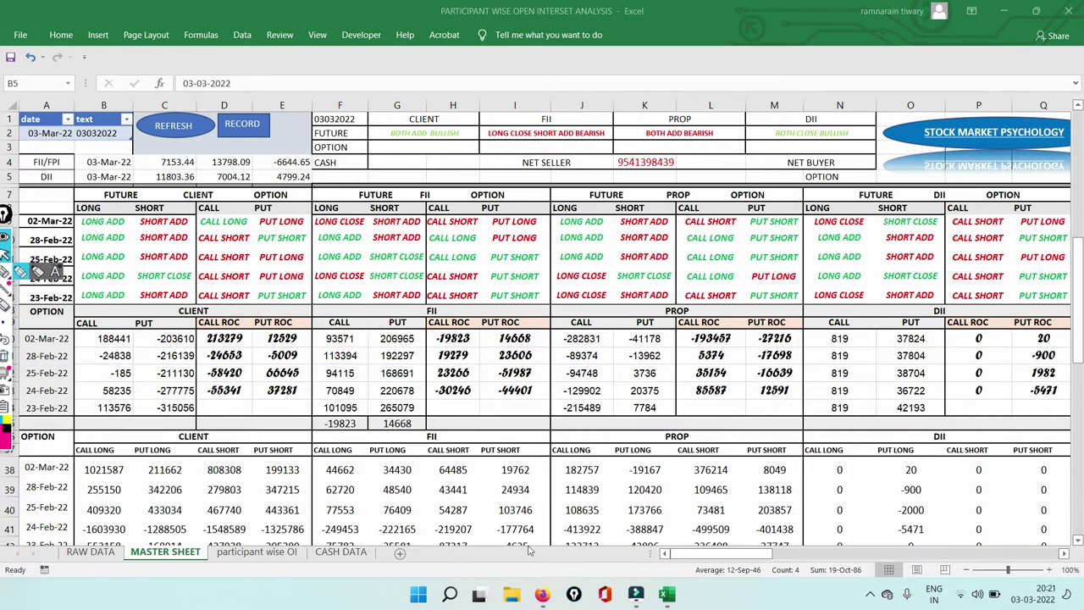
Step: Switch to Firefox, show the Nifty 50 live chart on Investing.com and dismiss the news notification
mouse_move(544, 599)
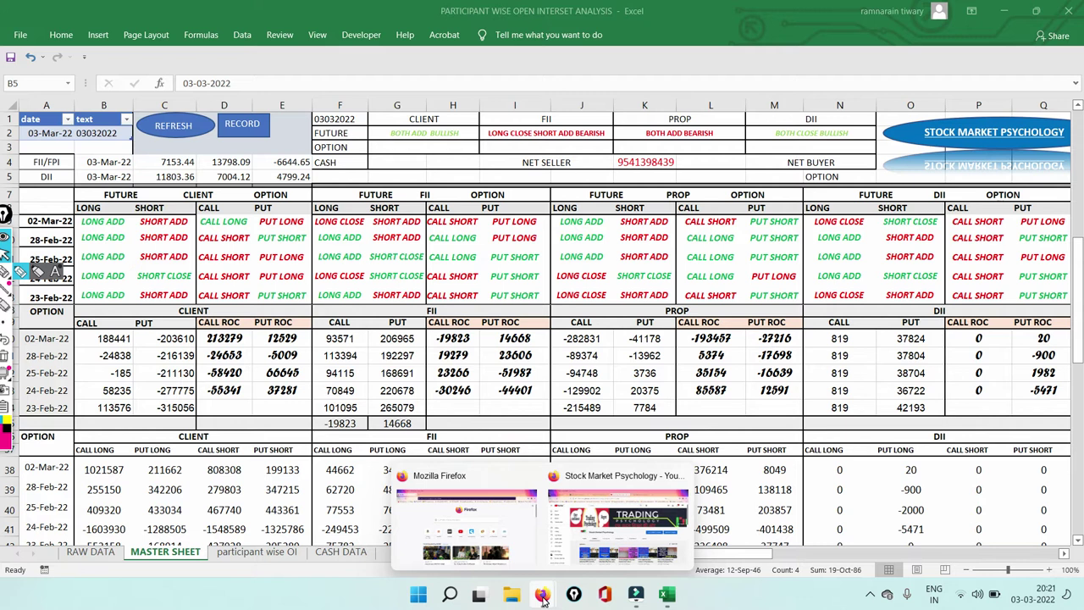
left_click(569, 538)
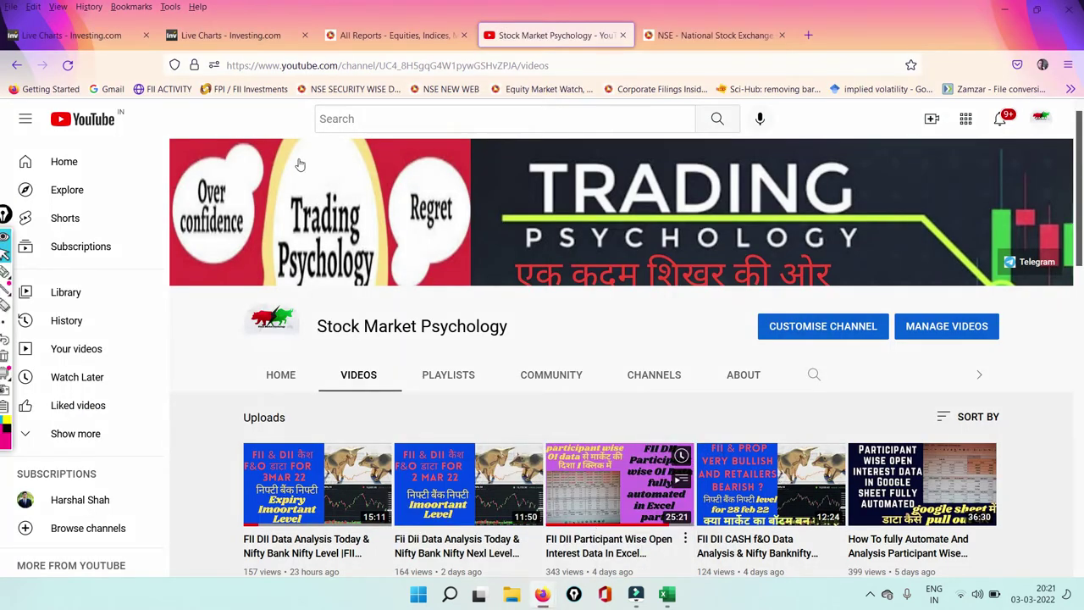
left_click(81, 37)
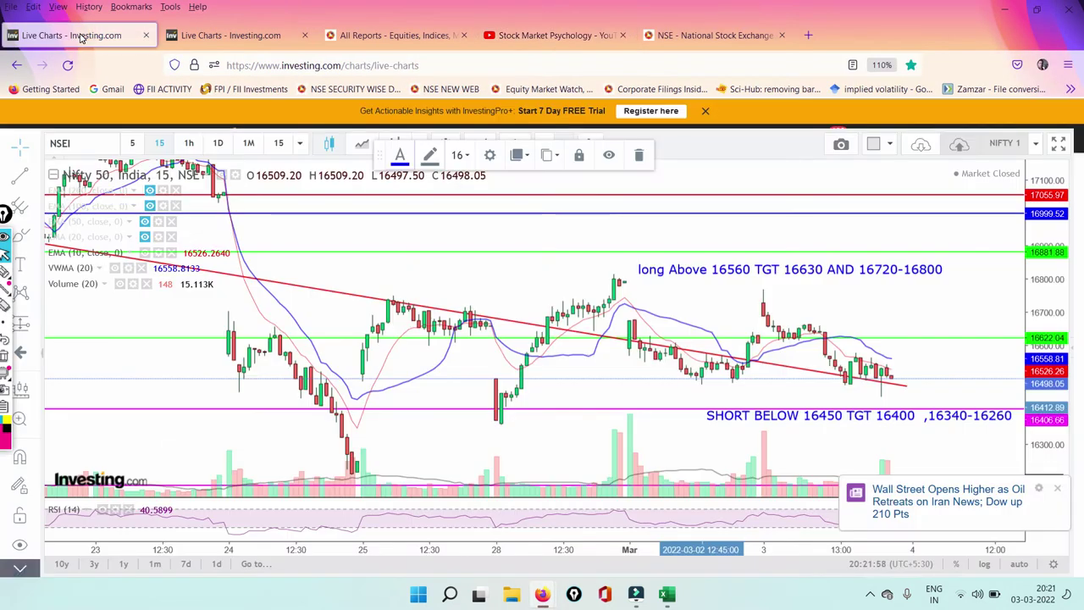
left_click(1059, 492)
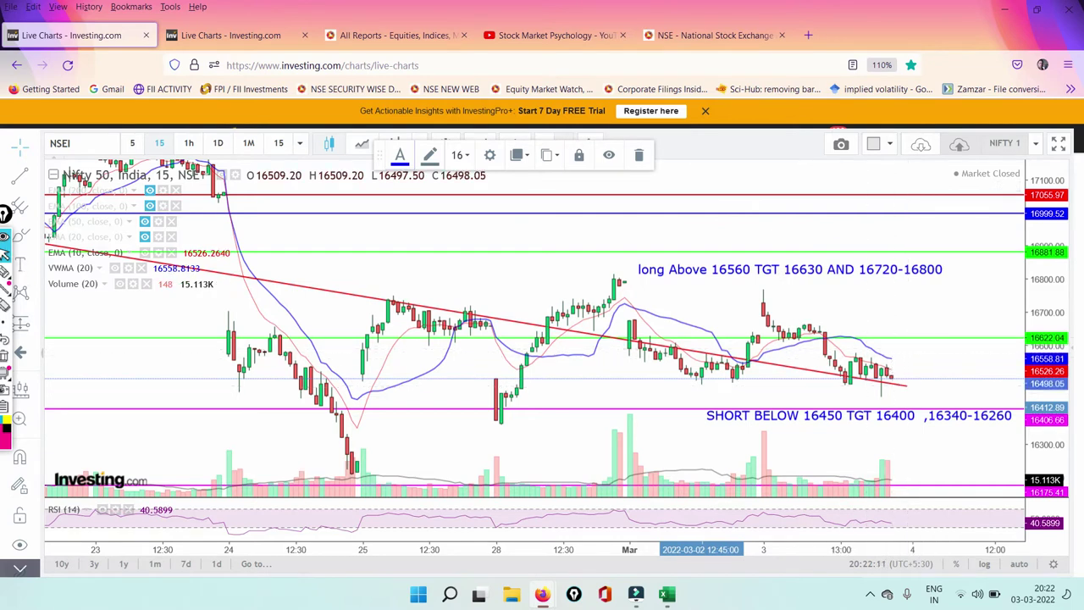
Step: Circle the latest 3 March candles, sketch resistance lines above them with the pen, and clear the drawing
left_click(5, 271)
mouse_move(835, 364)
left_mouse_down()
mouse_move(872, 359)
mouse_move(911, 375)
mouse_move(904, 397)
mouse_move(864, 398)
left_mouse_up()
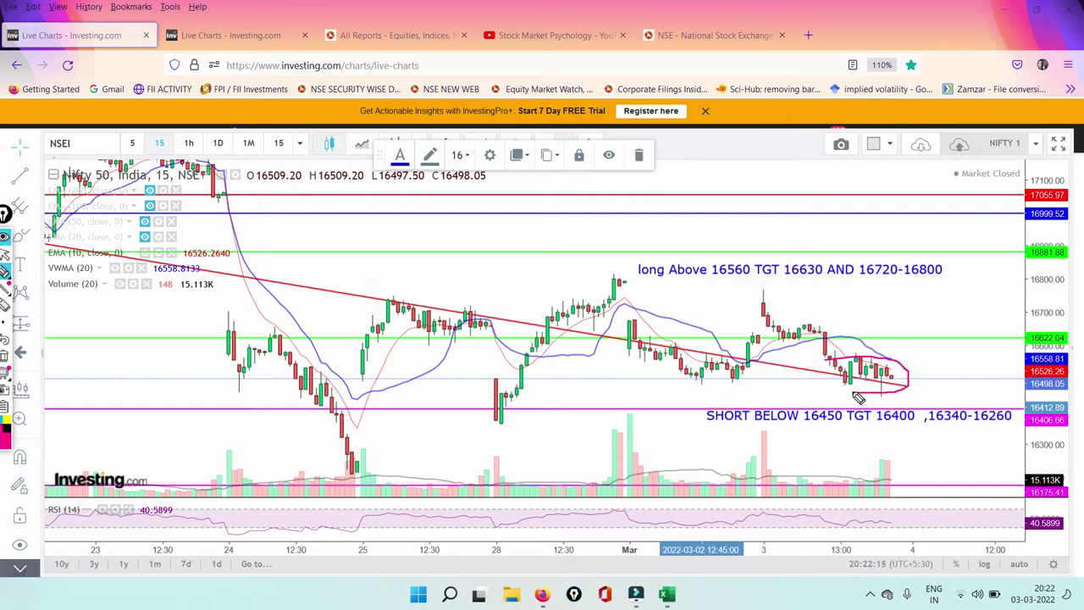
mouse_move(853, 393)
left_mouse_down()
mouse_move(828, 359)
mouse_move(935, 358)
left_mouse_up()
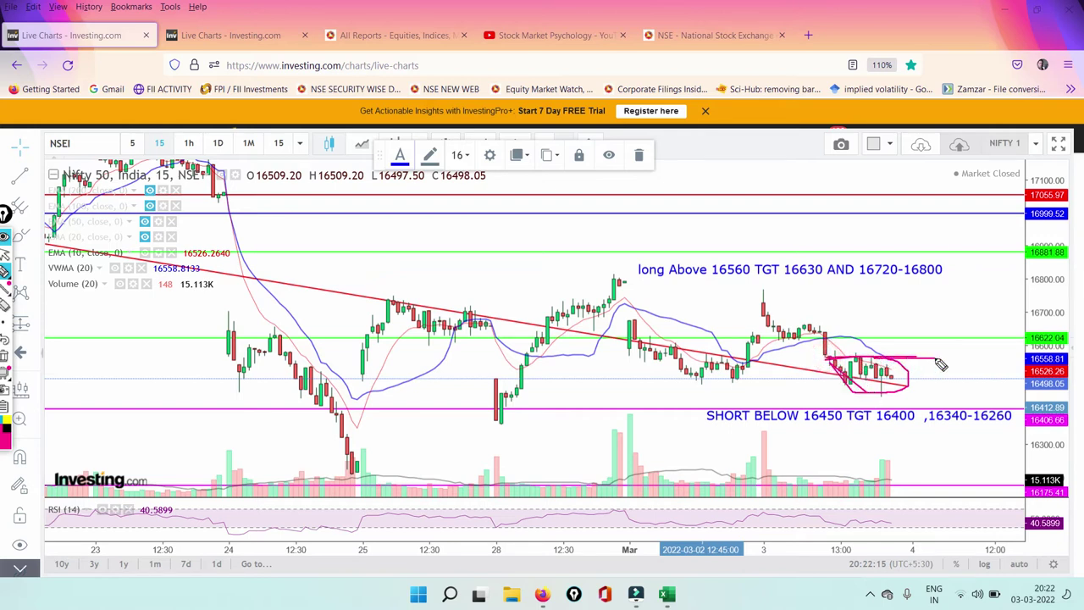
left_click_drag(880, 337, 911, 336)
mouse_move(389, 261)
left_mouse_down()
mouse_move(426, 237)
mouse_move(438, 300)
mouse_move(383, 305)
mouse_move(614, 290)
left_mouse_up()
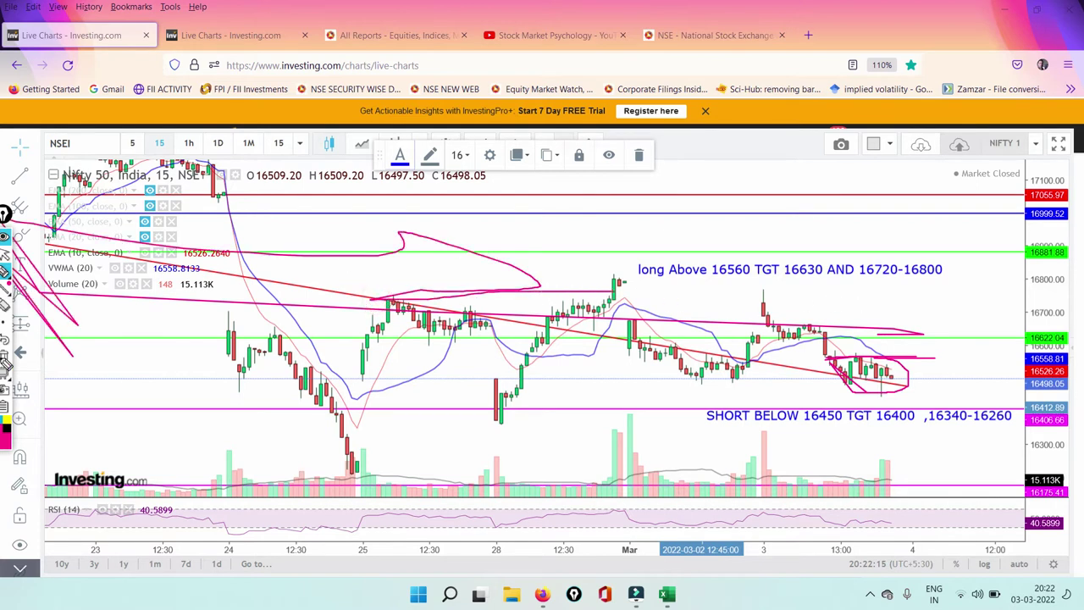
left_click(5, 357)
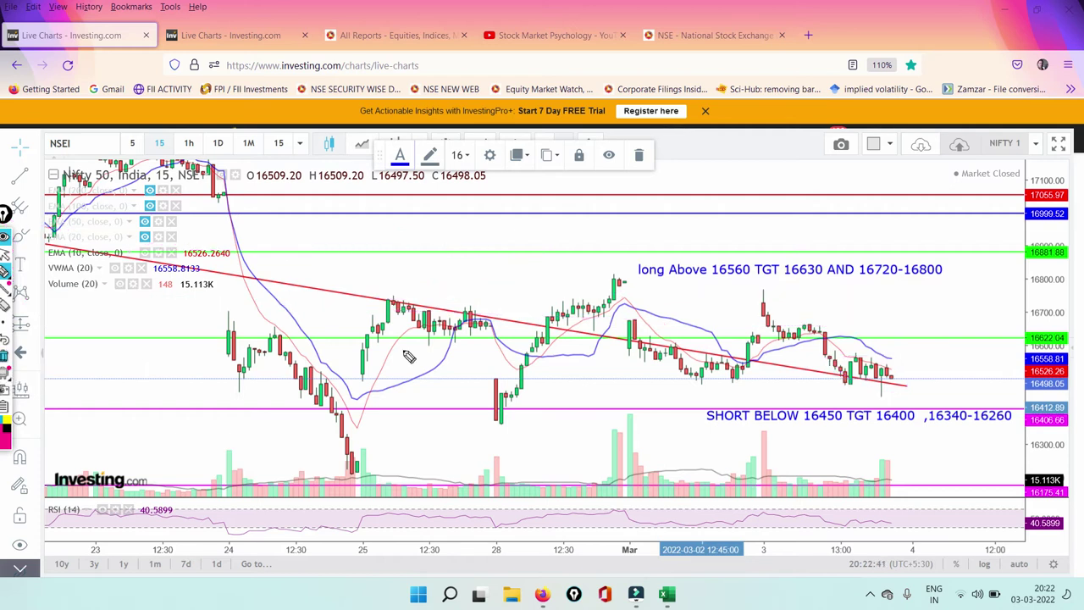
Step: Sketch resistance lines across the earlier highs, a support line and the recent price swing, and clear the drawing
mouse_move(392, 299)
left_mouse_down()
mouse_move(583, 316)
mouse_move(942, 310)
left_mouse_up()
left_click_drag(769, 318, 923, 328)
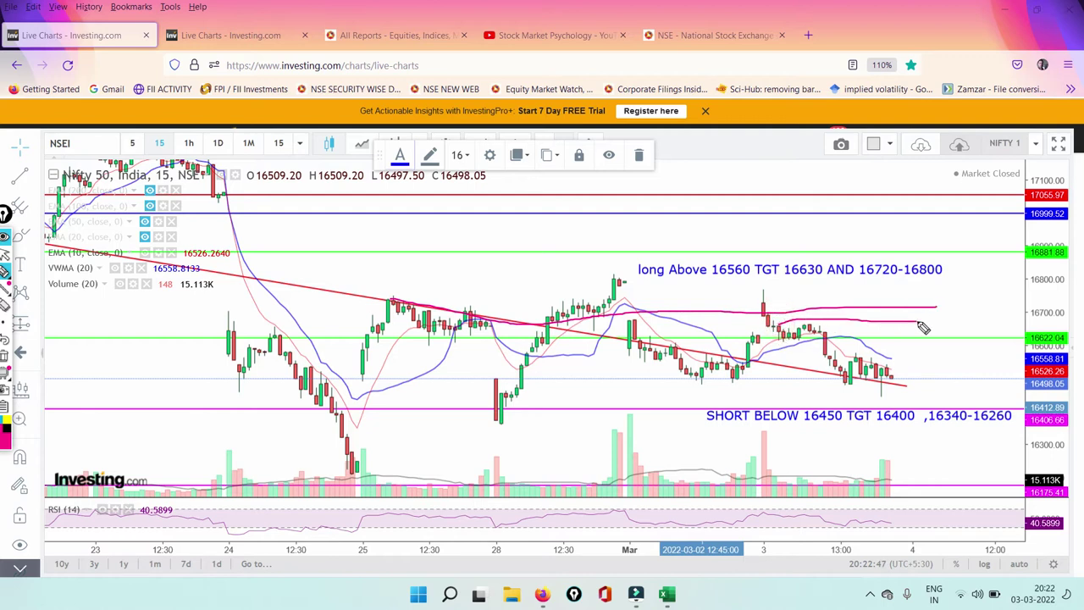
left_click(692, 376)
left_click_drag(707, 376, 915, 378)
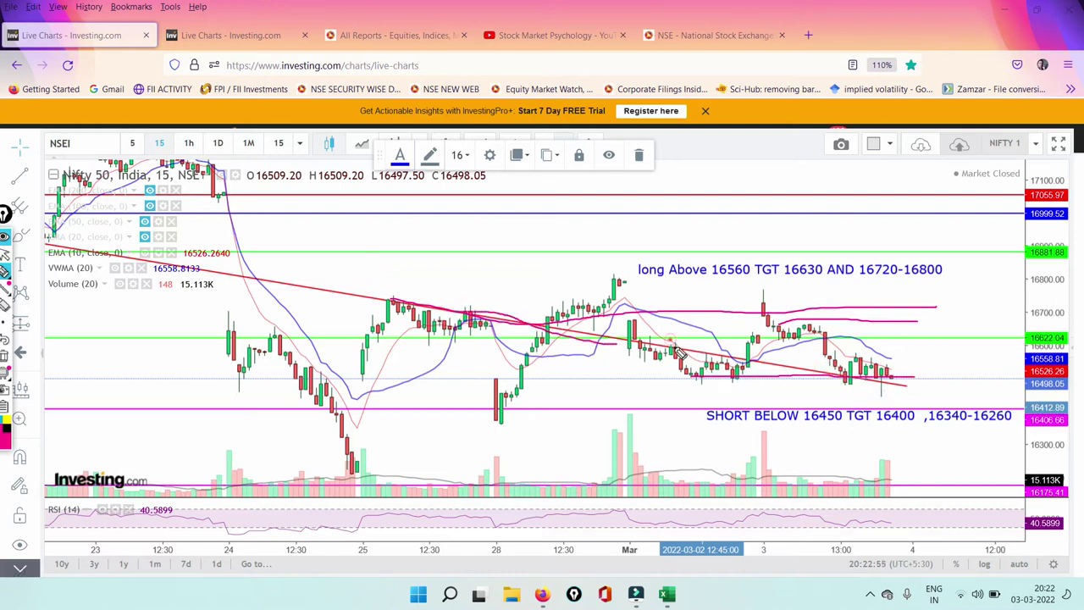
mouse_move(749, 356)
left_mouse_down()
mouse_move(775, 295)
mouse_move(845, 372)
mouse_move(882, 377)
left_mouse_up()
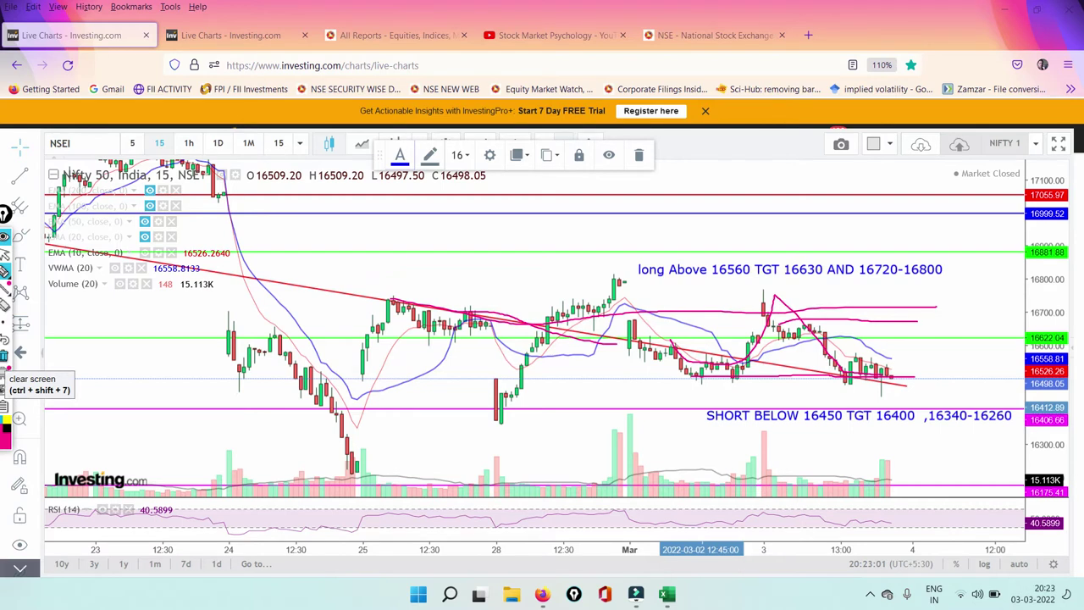
left_click(4, 355)
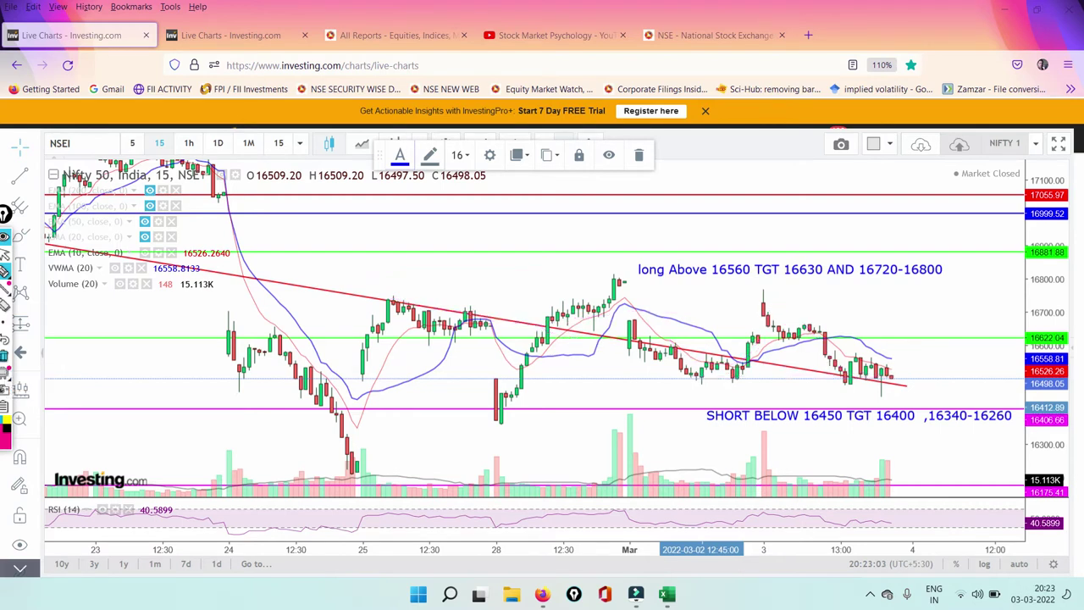
Step: Draw pen support lines under the March lows, near 16412 and near 16300, and circle the latest volume bars
left_click_drag(672, 383, 936, 383)
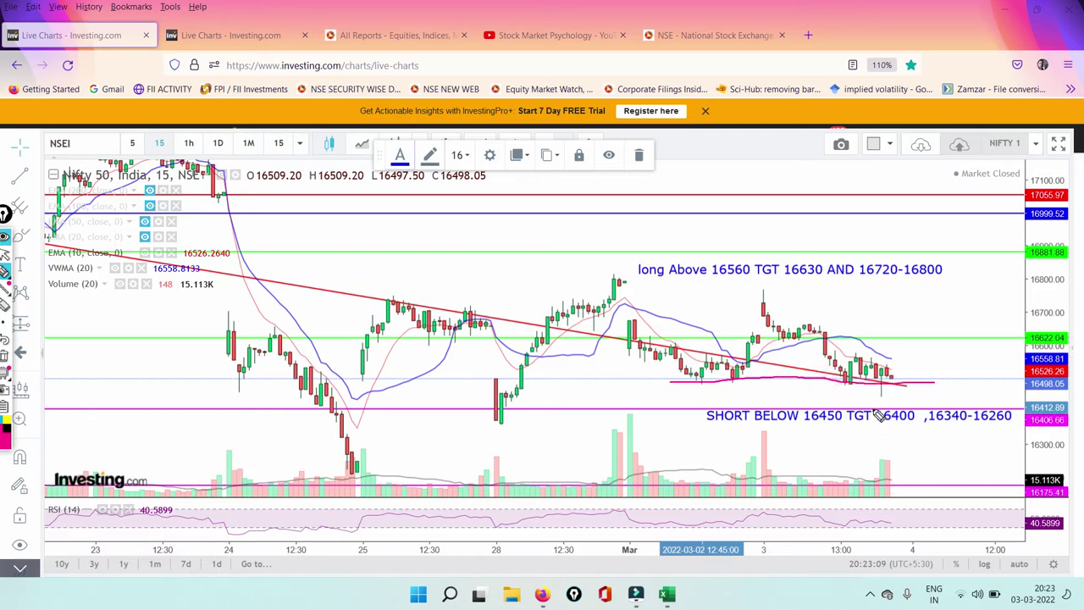
left_click_drag(881, 415, 959, 415)
mouse_move(343, 444)
left_mouse_down()
mouse_move(491, 434)
mouse_move(884, 447)
left_mouse_up()
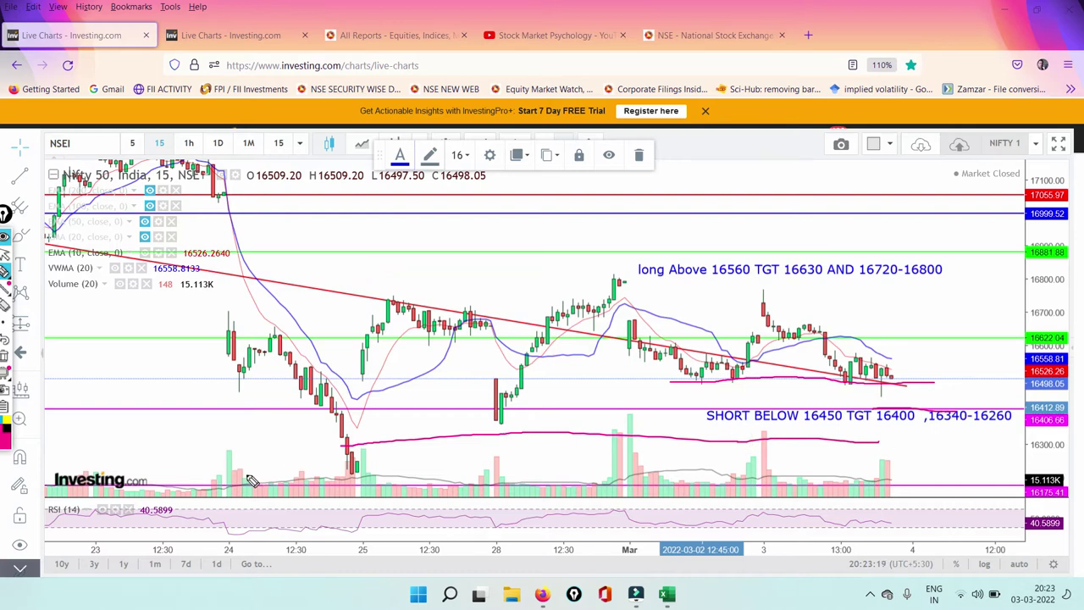
mouse_move(872, 481)
left_mouse_down()
mouse_move(908, 462)
mouse_move(881, 497)
mouse_move(878, 454)
left_mouse_up()
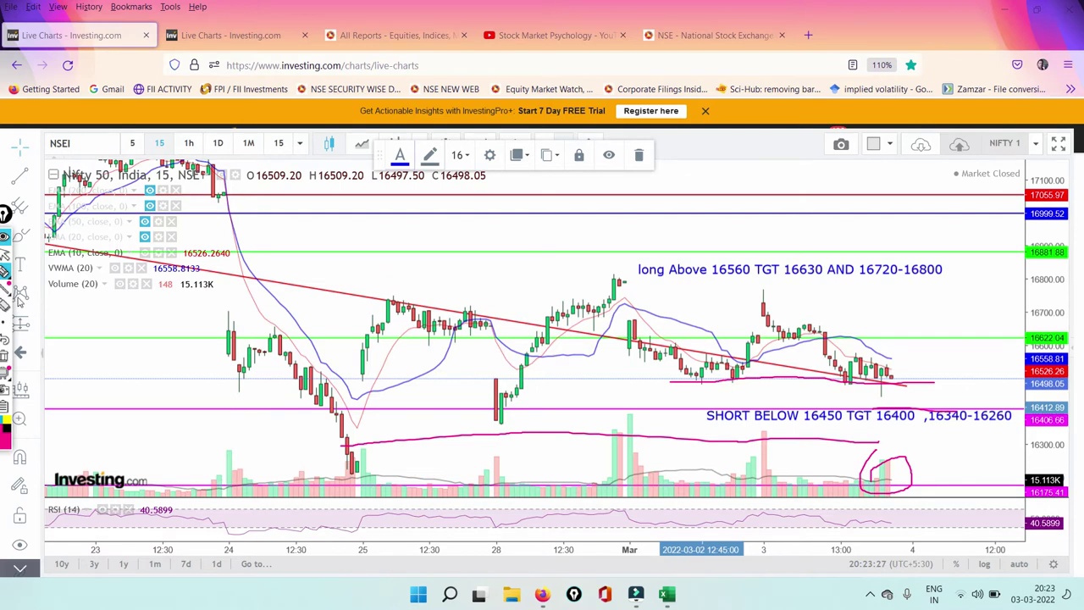
Step: Clear the pen marks from the Nifty 50 chart and switch to the NSE ADVANCE OPTIN CHAIN F&O STOCKS workbook in Excel
mouse_move(5, 273)
left_click(5, 354)
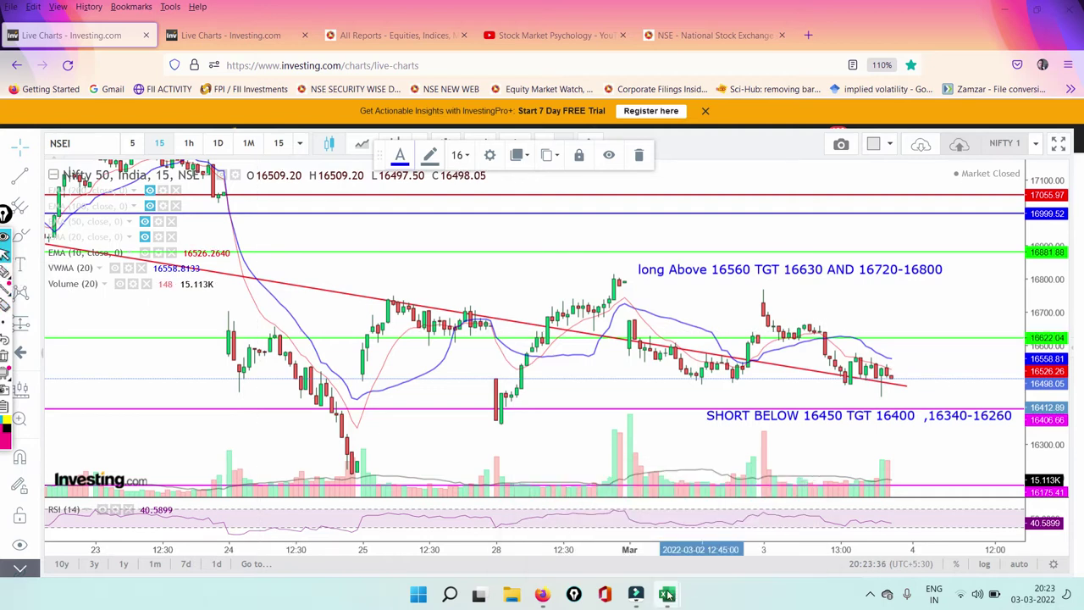
mouse_move(666, 594)
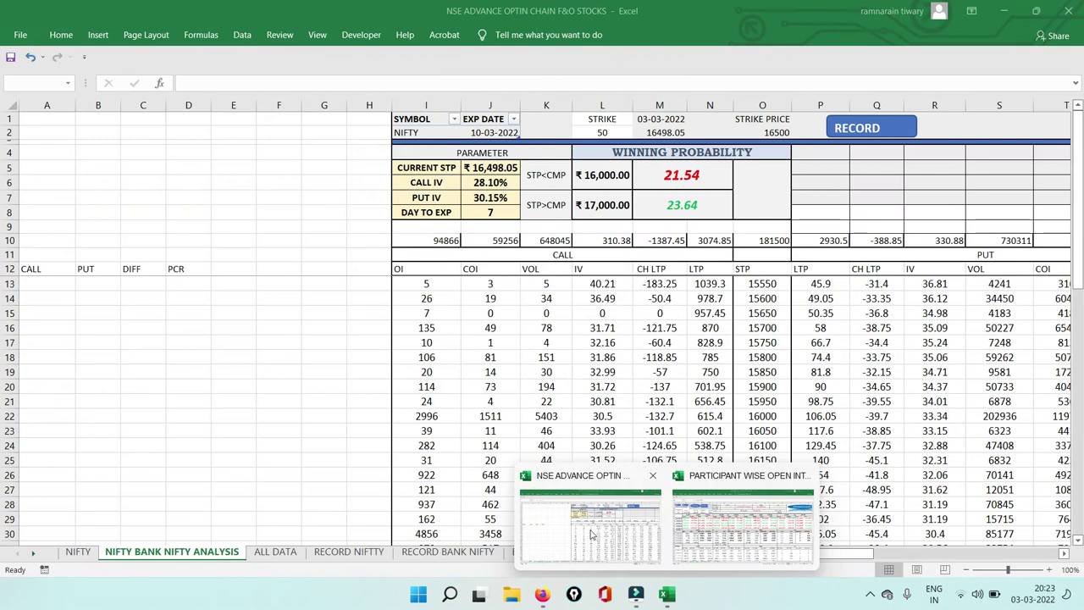
left_click(593, 534)
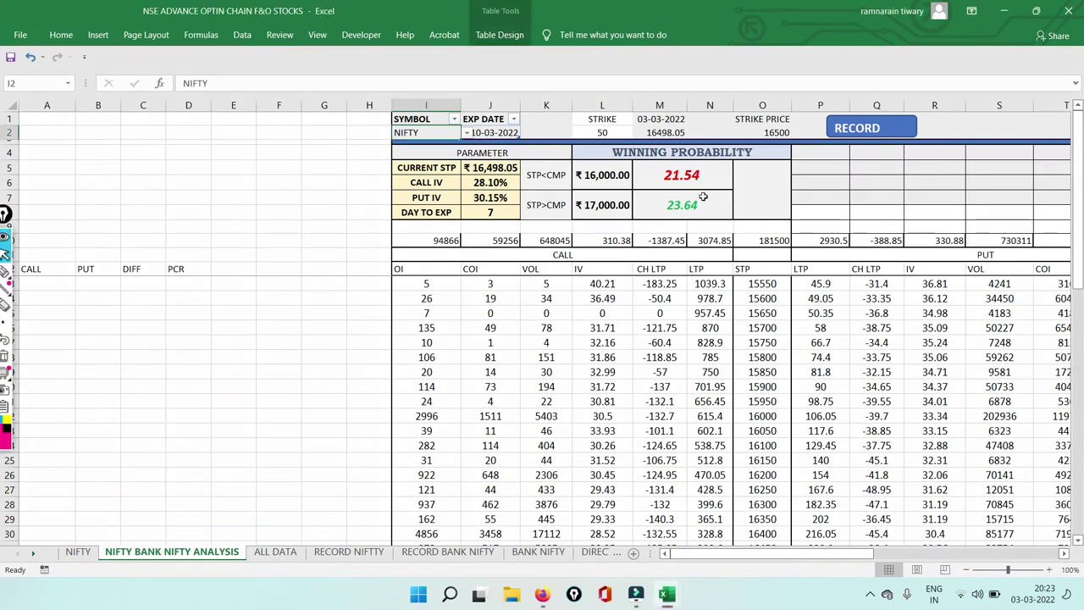
Step: Mark Nifty's winning probabilities, the 16,000 strike, the current price and the call COI total with the pen, and clear the drawing
left_click(7, 271)
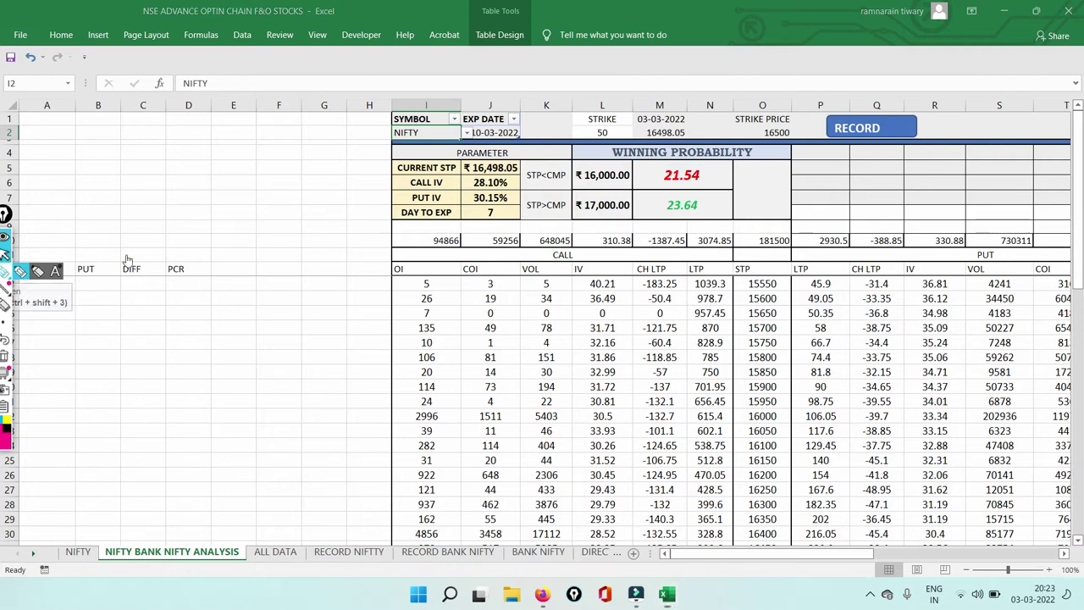
mouse_move(637, 209)
left_mouse_down()
mouse_move(714, 203)
mouse_move(700, 225)
mouse_move(666, 208)
left_mouse_up()
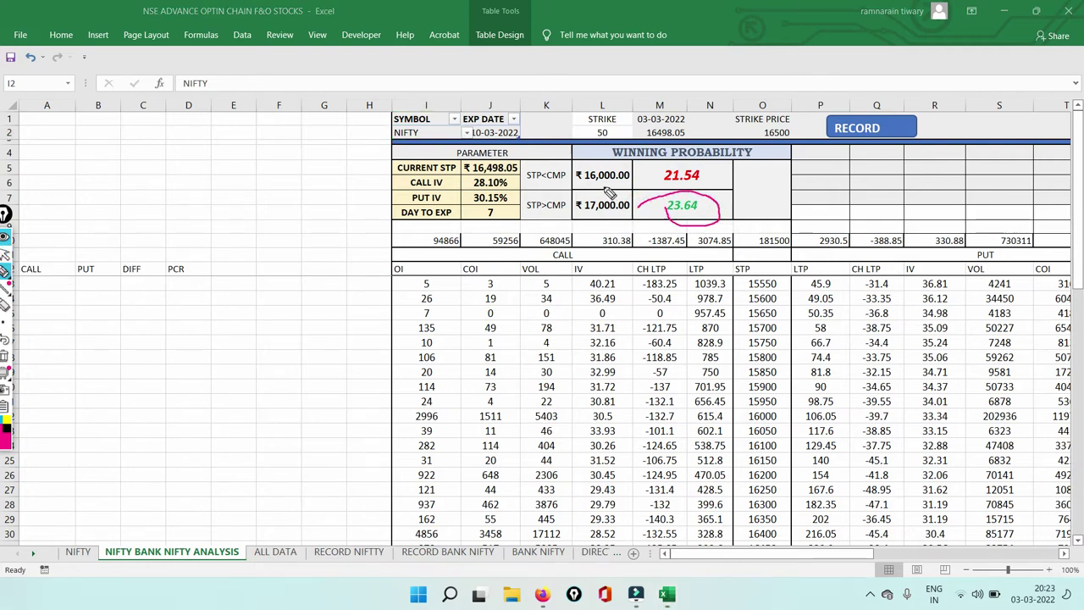
mouse_move(584, 182)
left_mouse_down()
mouse_move(632, 184)
mouse_move(632, 167)
mouse_move(596, 167)
mouse_move(724, 178)
mouse_move(686, 197)
mouse_move(654, 159)
left_mouse_up()
mouse_move(474, 176)
left_mouse_down()
mouse_move(529, 178)
mouse_move(501, 161)
mouse_move(475, 162)
mouse_move(468, 177)
left_mouse_up()
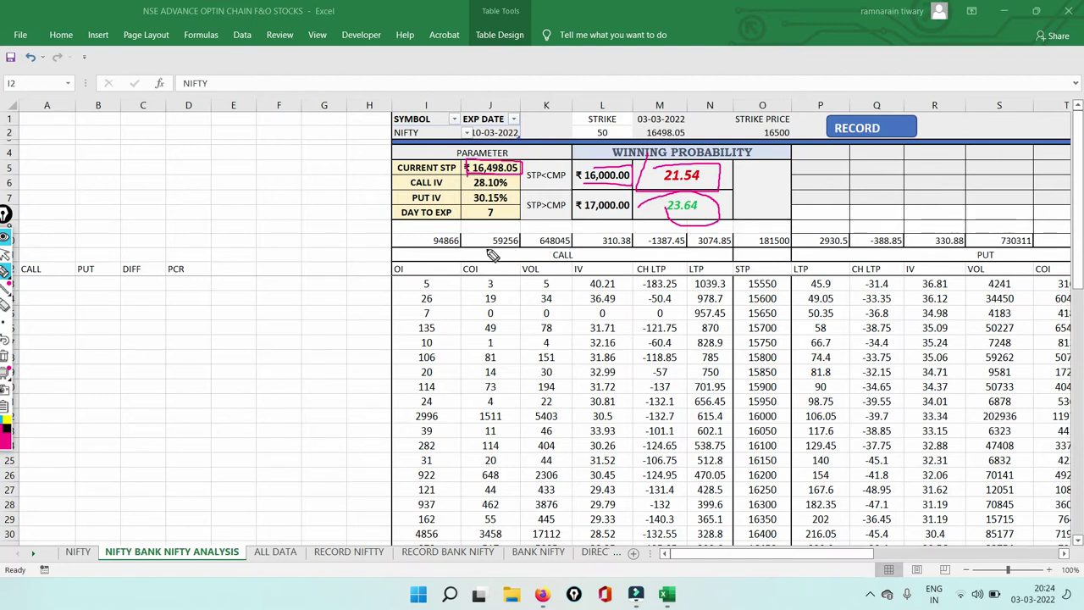
mouse_move(492, 255)
left_mouse_down()
mouse_move(529, 240)
mouse_move(485, 235)
left_mouse_up()
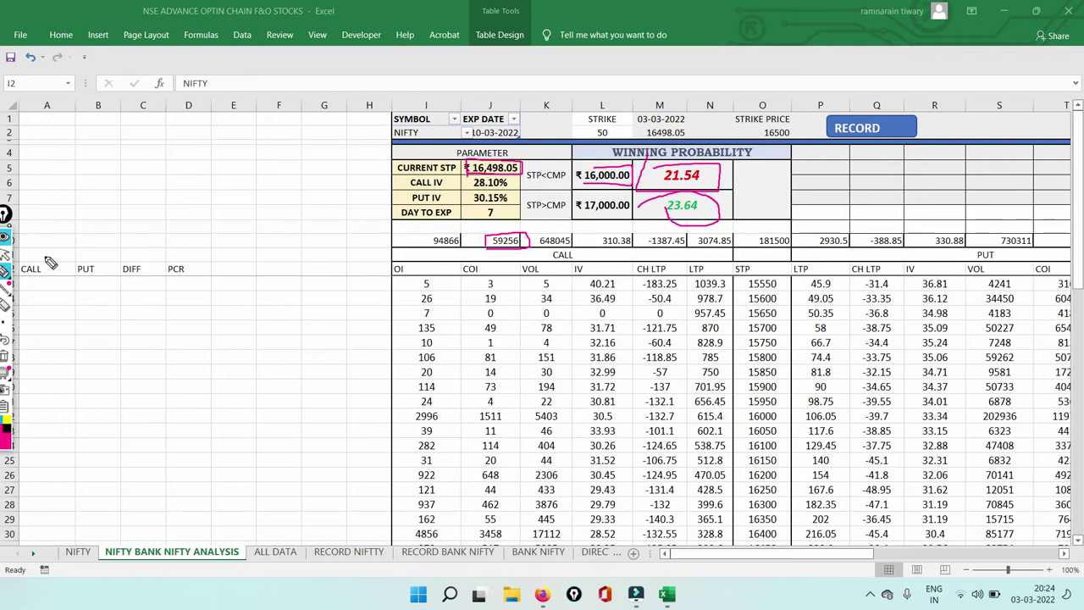
left_click(5, 254)
left_click(1064, 556)
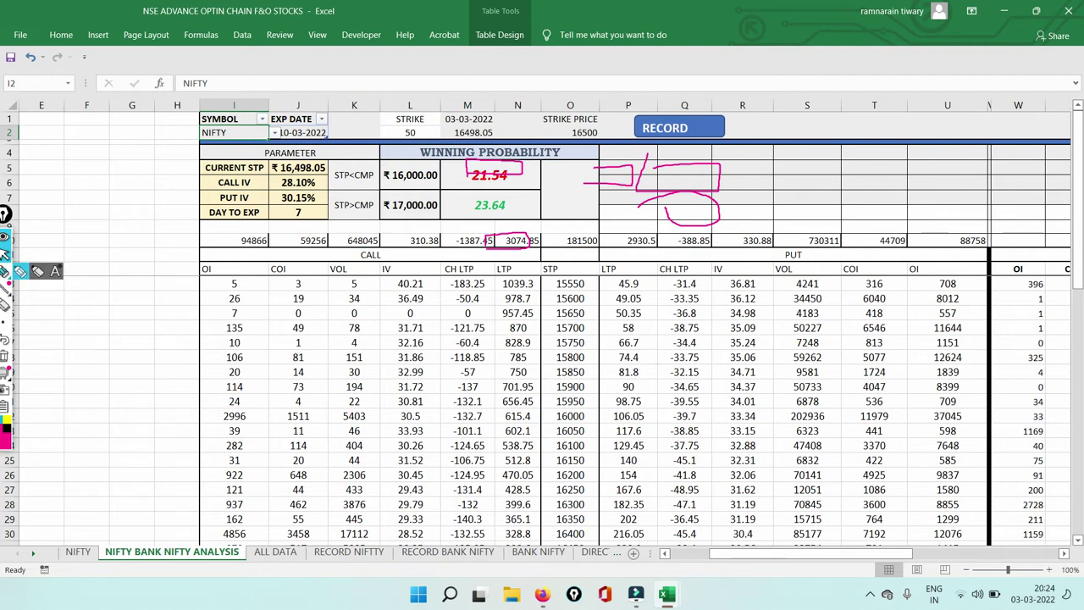
left_click(5, 272)
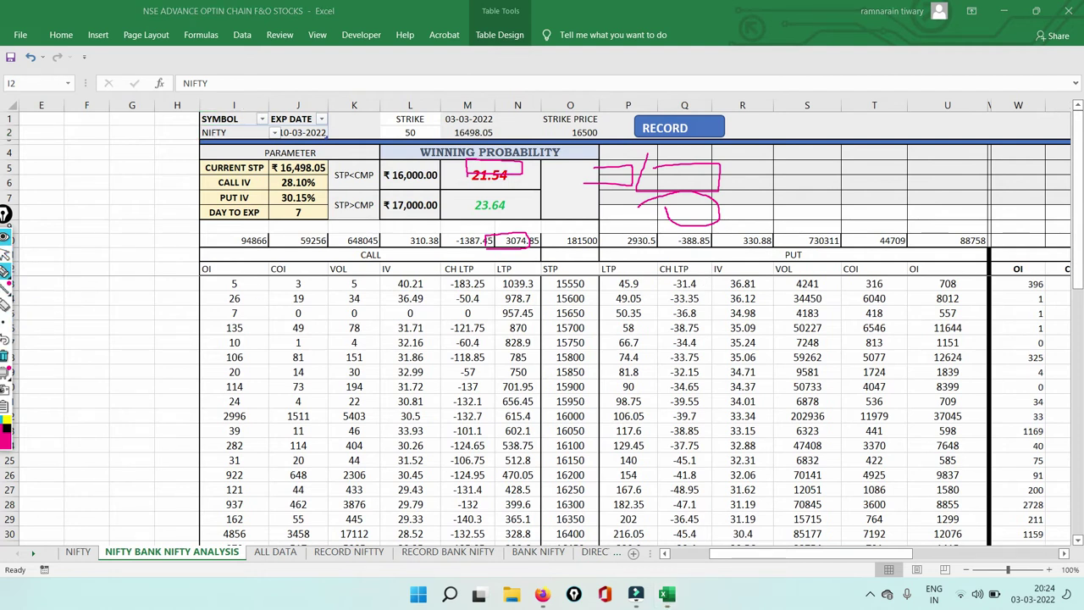
left_click(4, 356)
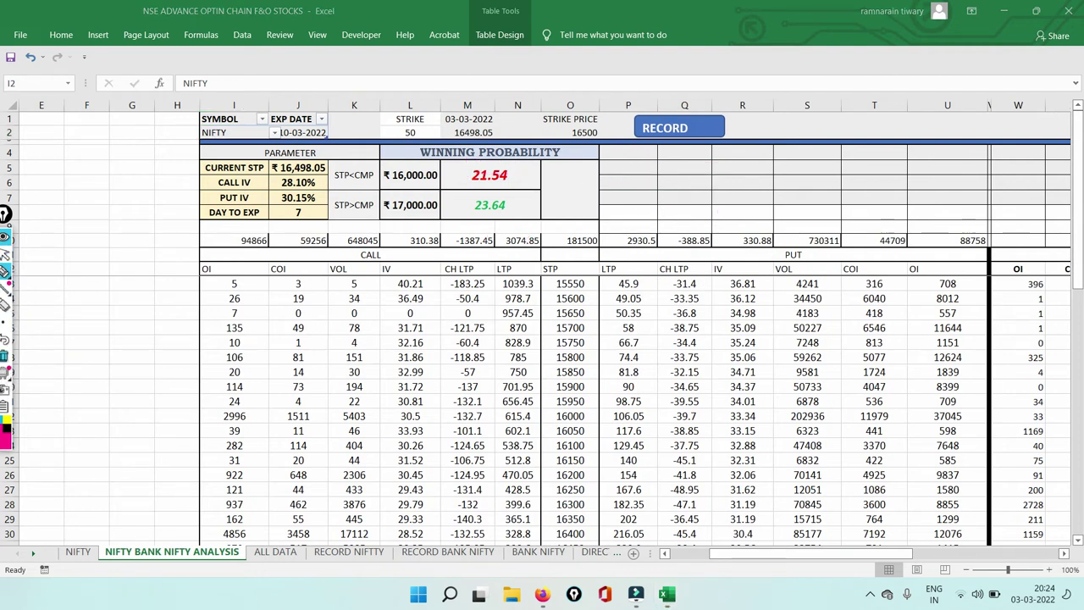
Step: Mark the Nifty call OI and put OI totals above the option chain with the pen
mouse_move(226, 235)
left_mouse_down()
mouse_move(271, 243)
mouse_move(248, 250)
left_mouse_up()
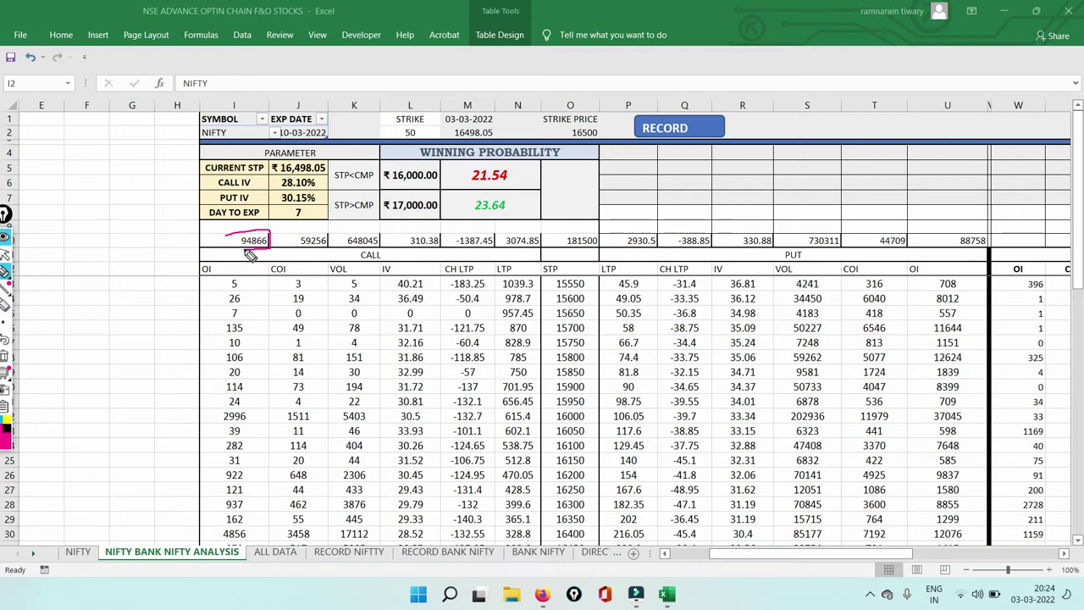
mouse_move(940, 257)
left_mouse_down()
mouse_move(960, 238)
mouse_move(989, 240)
mouse_move(981, 253)
left_mouse_up()
left_click(7, 256)
Step: Circle the call COI at strikes 16500 and 16700 and the call OI at 16500 and around 16800 with the pen
scroll(558, 448, "down", 3)
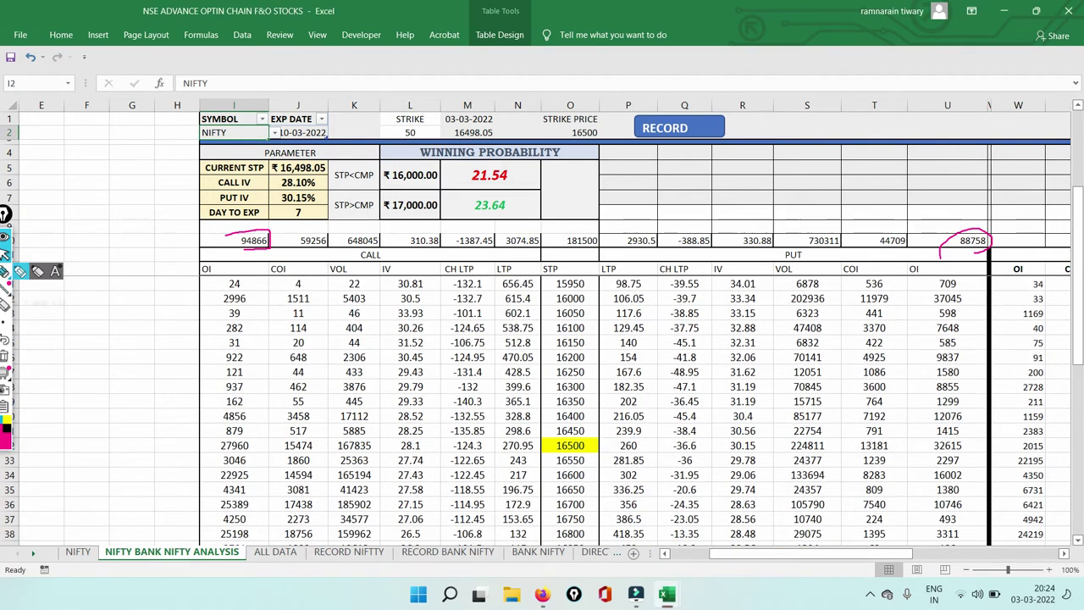
left_click(7, 271)
mouse_move(268, 441)
left_mouse_down()
mouse_move(288, 436)
mouse_move(315, 458)
mouse_move(281, 449)
left_mouse_up()
mouse_move(273, 514)
left_mouse_down()
mouse_move(285, 500)
mouse_move(322, 501)
mouse_move(317, 520)
mouse_move(284, 518)
left_mouse_up()
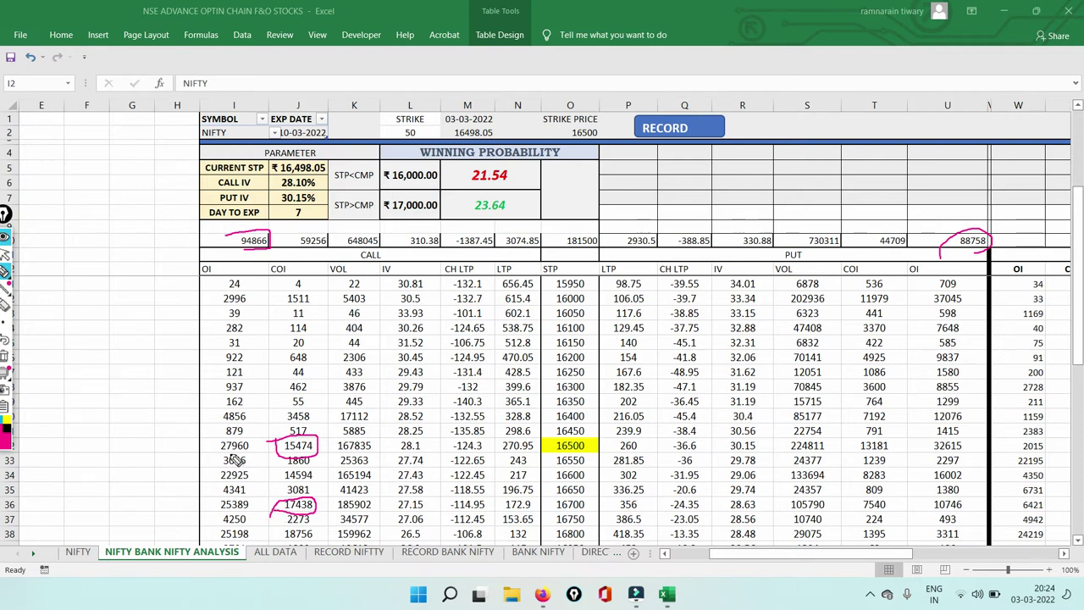
mouse_move(215, 450)
left_mouse_down()
mouse_move(227, 457)
mouse_move(232, 440)
left_mouse_up()
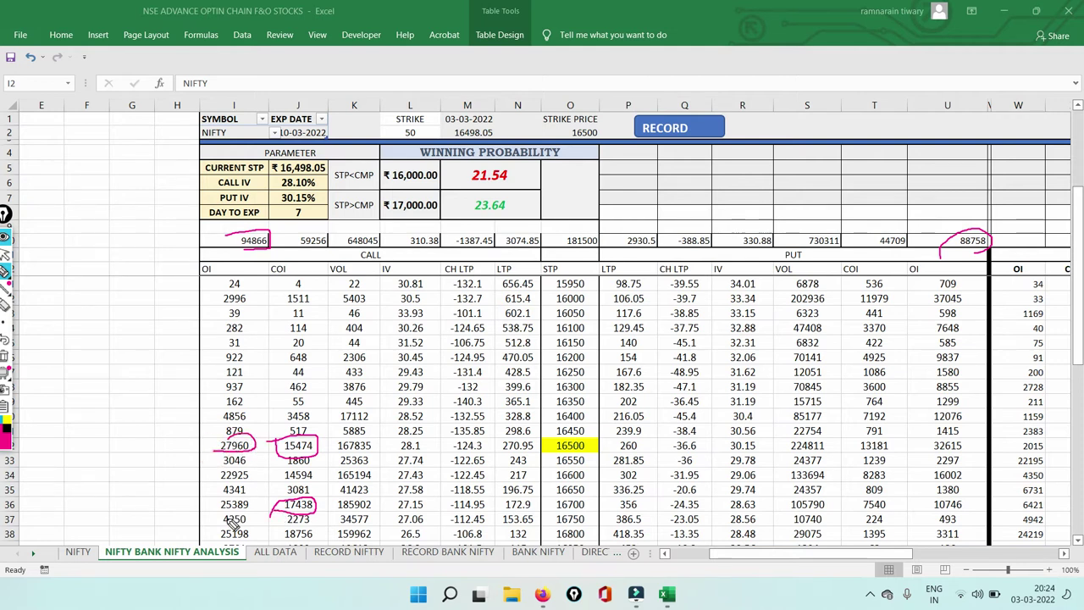
mouse_move(248, 518)
left_mouse_down()
mouse_move(203, 542)
mouse_move(269, 495)
left_mouse_up()
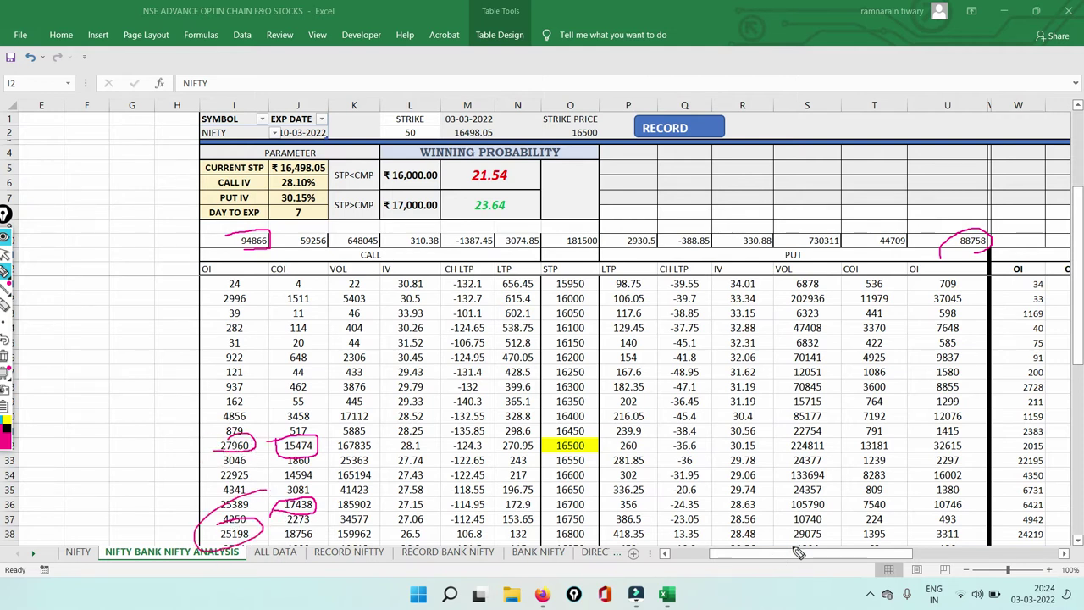
Step: Circle the put COI at strikes 16500, 16600 and 16700, tick the call COI column, and clear the drawing
mouse_move(871, 432)
left_mouse_down()
mouse_move(881, 451)
mouse_move(893, 439)
left_mouse_up()
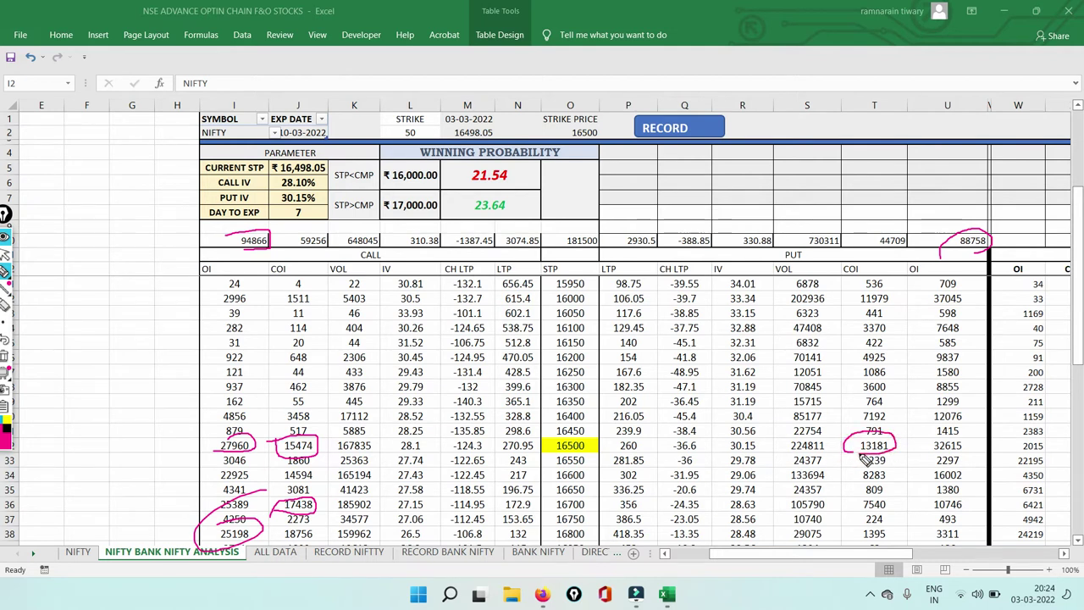
mouse_move(859, 494)
left_mouse_down()
mouse_move(871, 464)
mouse_move(888, 480)
left_mouse_up()
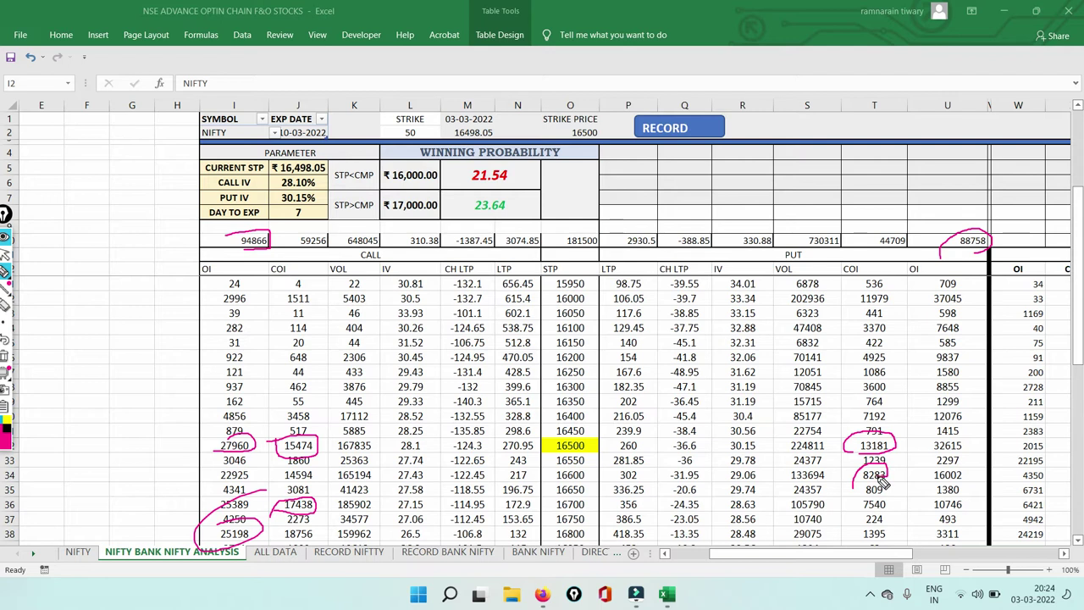
mouse_move(867, 519)
left_mouse_down()
mouse_move(897, 508)
mouse_move(874, 493)
mouse_move(857, 508)
mouse_move(865, 517)
left_mouse_up()
left_click_drag(272, 415, 364, 360)
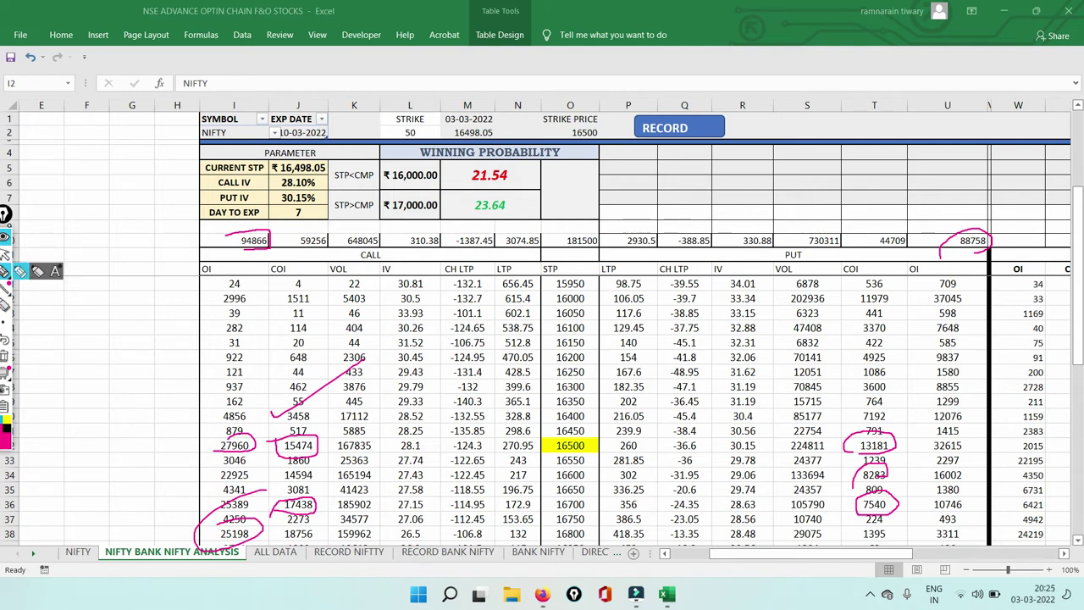
left_click(20, 373)
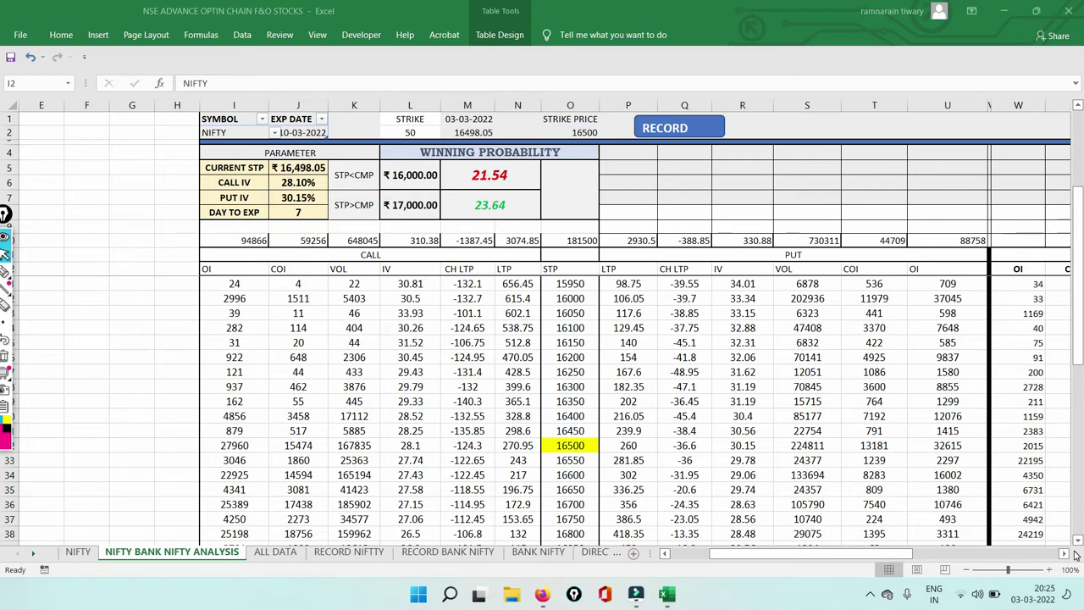
Step: Set the option chain symbol to BANKNIFTY and refresh all data in the workbook
scroll(1078, 542, "down", 1)
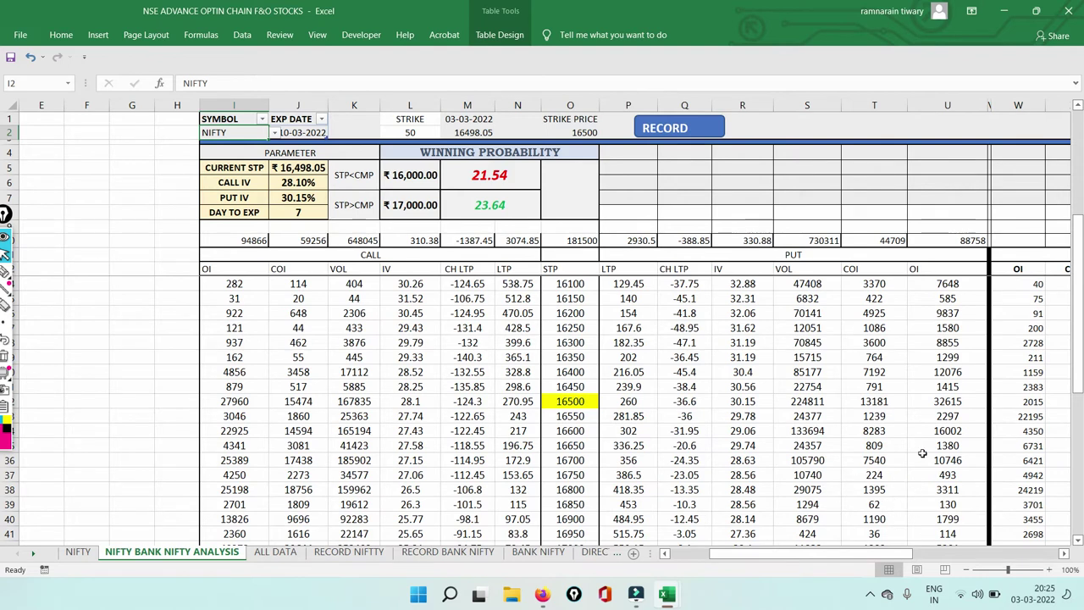
left_click_drag(1080, 315, 1078, 175)
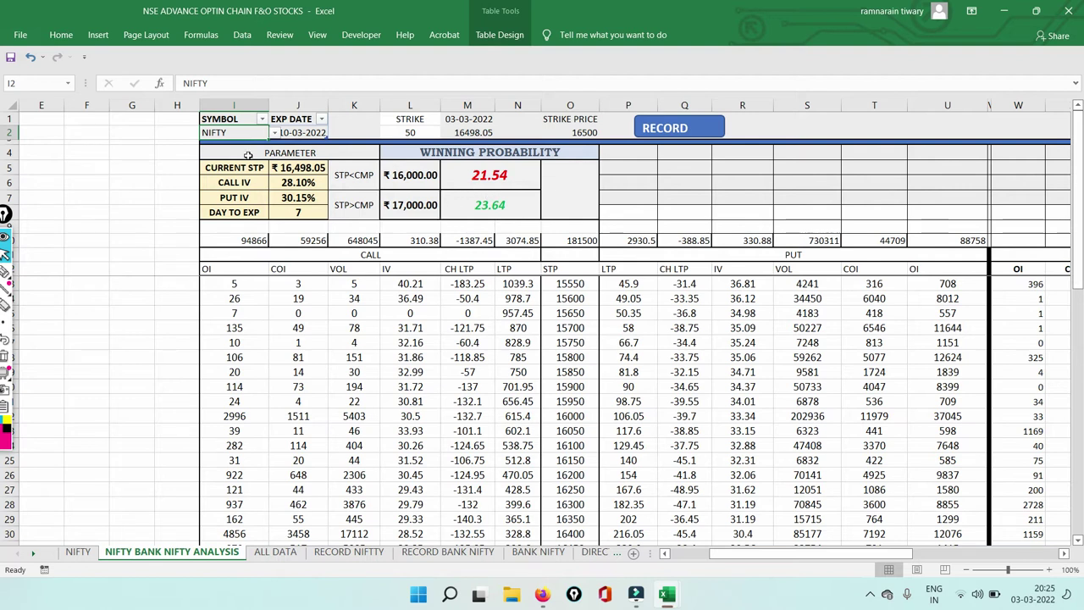
left_click(275, 135)
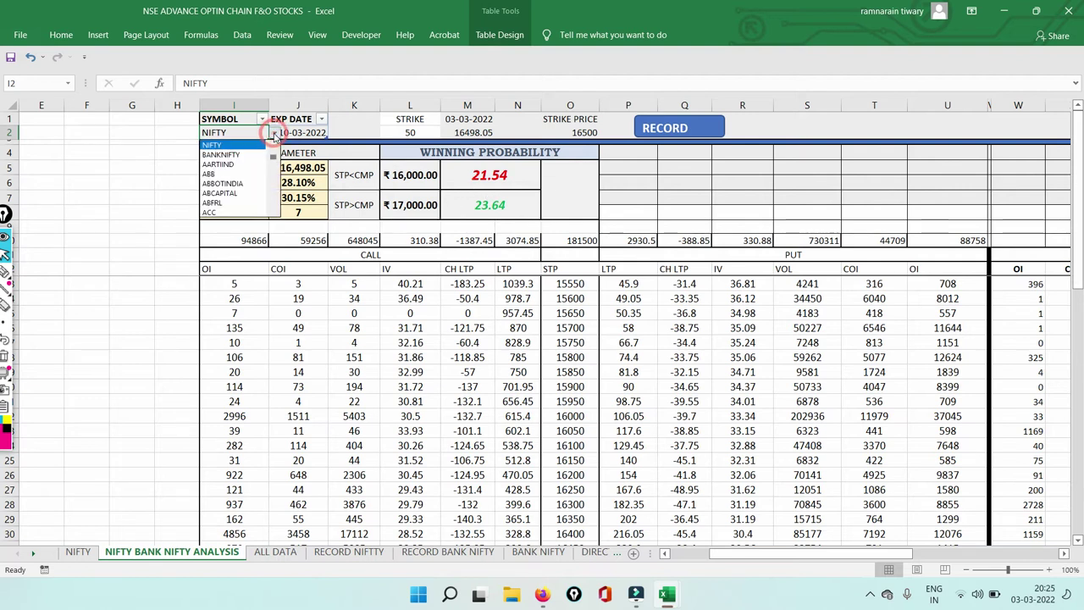
left_click(228, 156)
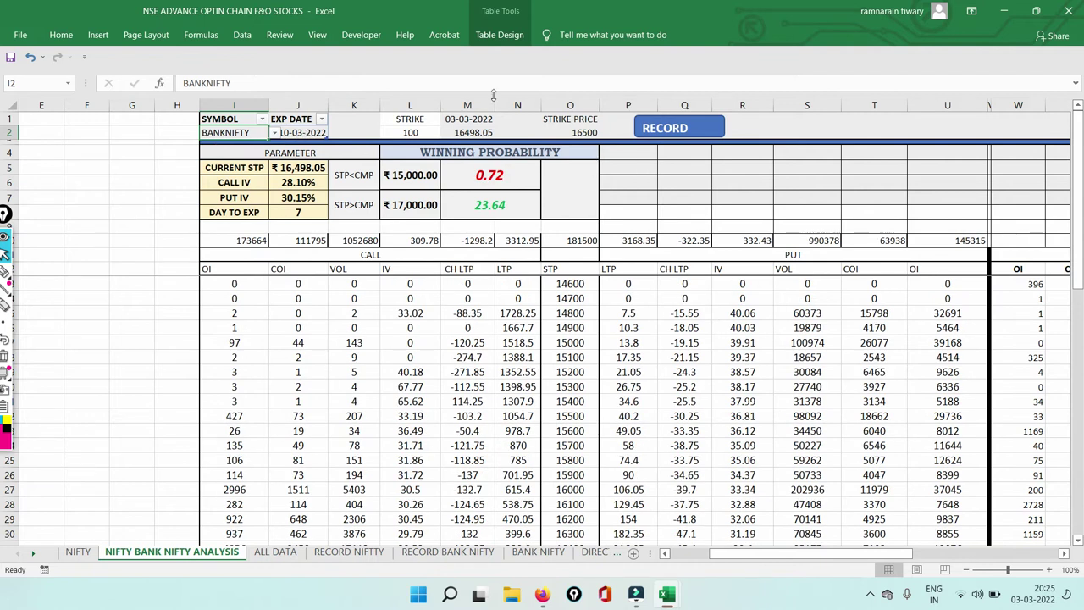
left_click(242, 35)
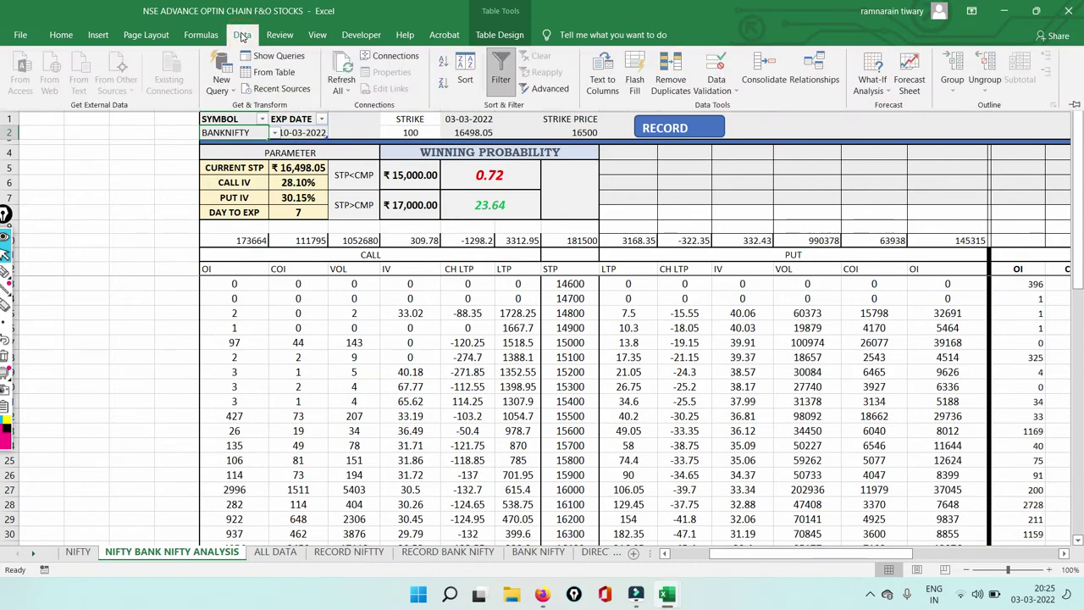
left_click(343, 89)
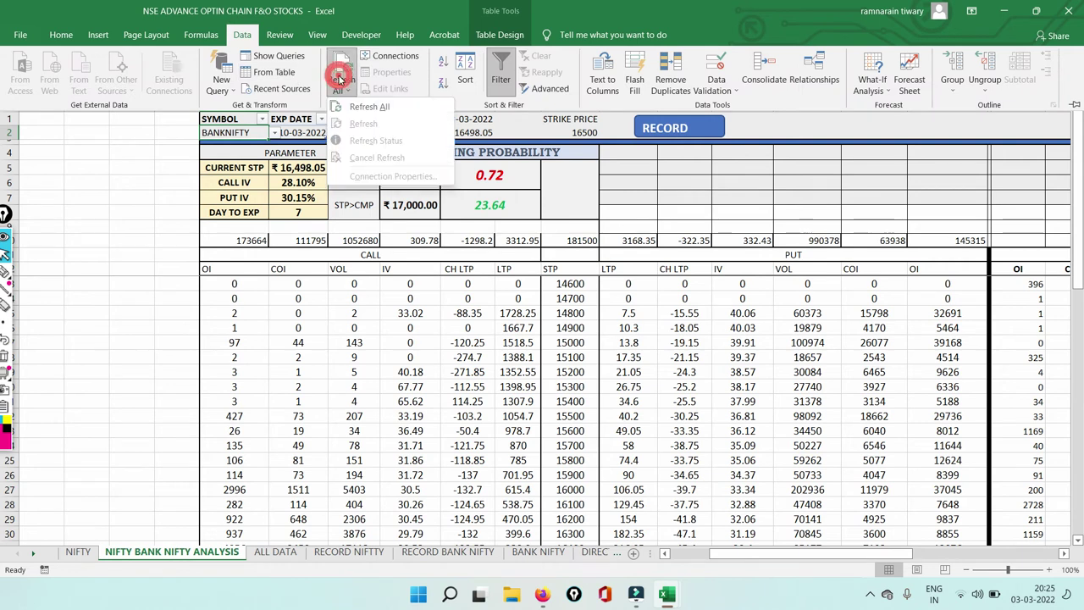
left_click(361, 106)
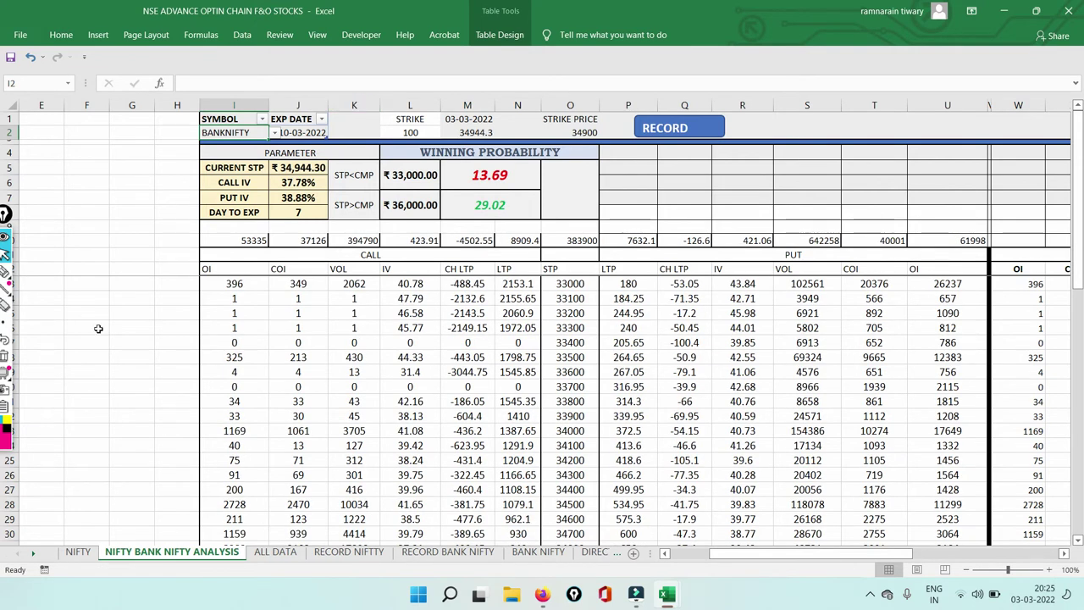
Step: Mark the 36,000 and 33,000 strikes and their winning probabilities for Bank Nifty with the pen
left_click(6, 272)
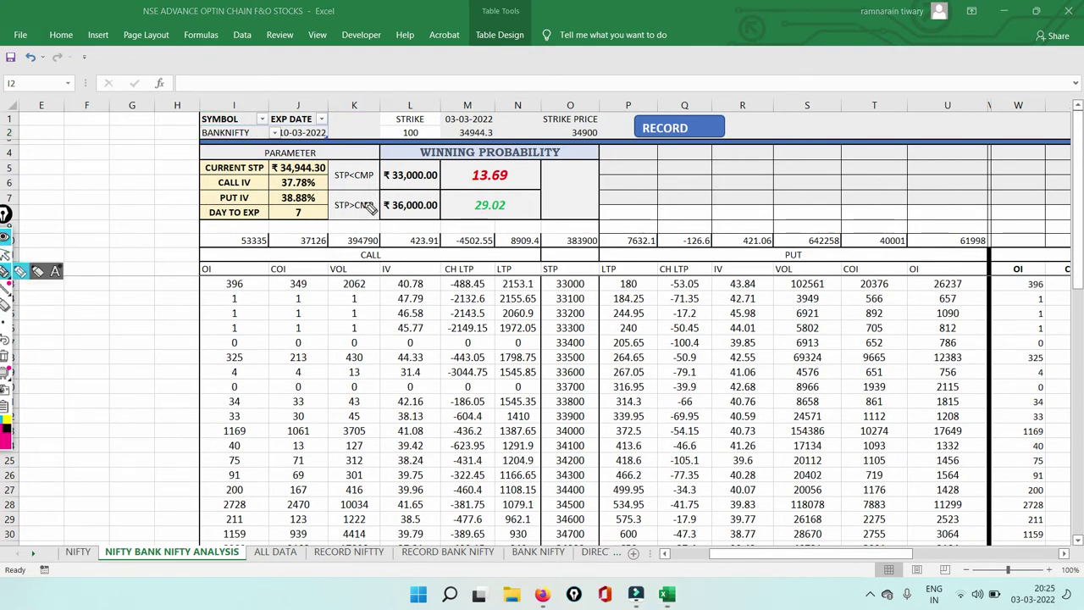
mouse_move(385, 208)
left_mouse_down()
mouse_move(433, 193)
mouse_move(458, 205)
mouse_move(444, 222)
mouse_move(403, 217)
mouse_move(522, 178)
left_mouse_up()
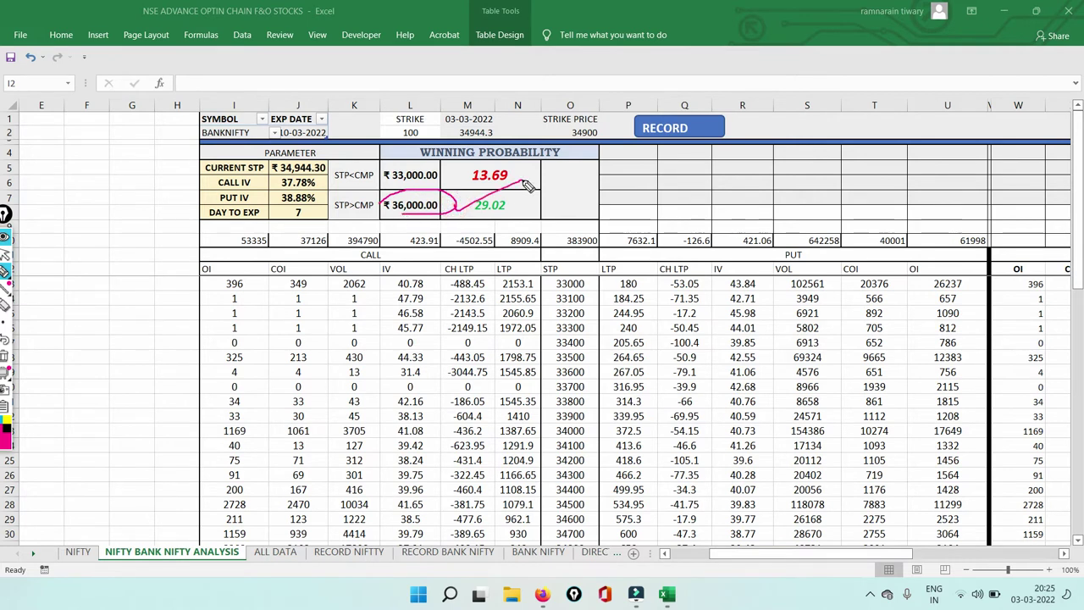
mouse_move(394, 191)
left_mouse_down()
mouse_move(437, 186)
mouse_move(442, 171)
mouse_move(389, 173)
mouse_move(394, 185)
left_mouse_up()
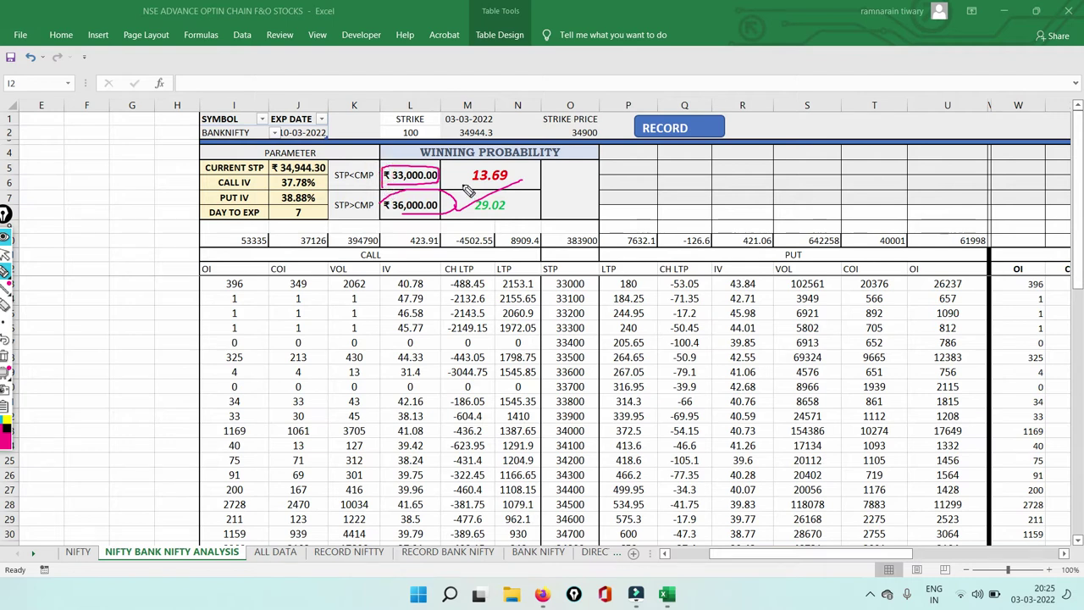
mouse_move(464, 192)
left_mouse_down()
mouse_move(521, 188)
mouse_move(476, 164)
mouse_move(463, 188)
left_mouse_up()
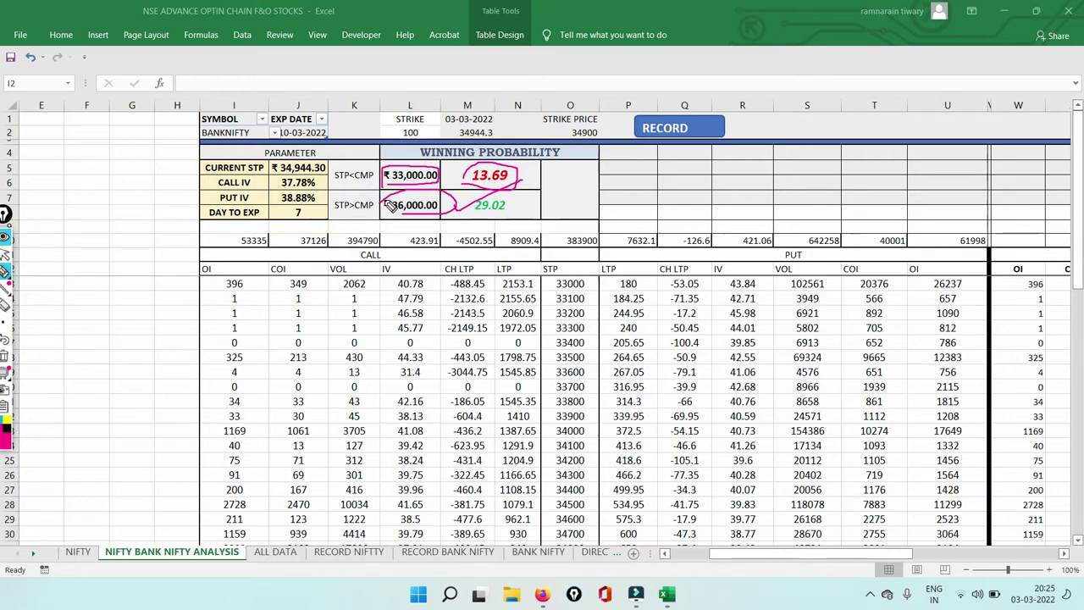
Step: Circle Bank Nifty's call COI total and the put COI, OI and CH LTP totals with the pen, and clear the drawing
mouse_move(305, 227)
left_mouse_down()
mouse_move(339, 231)
mouse_move(301, 252)
mouse_move(290, 244)
left_mouse_up()
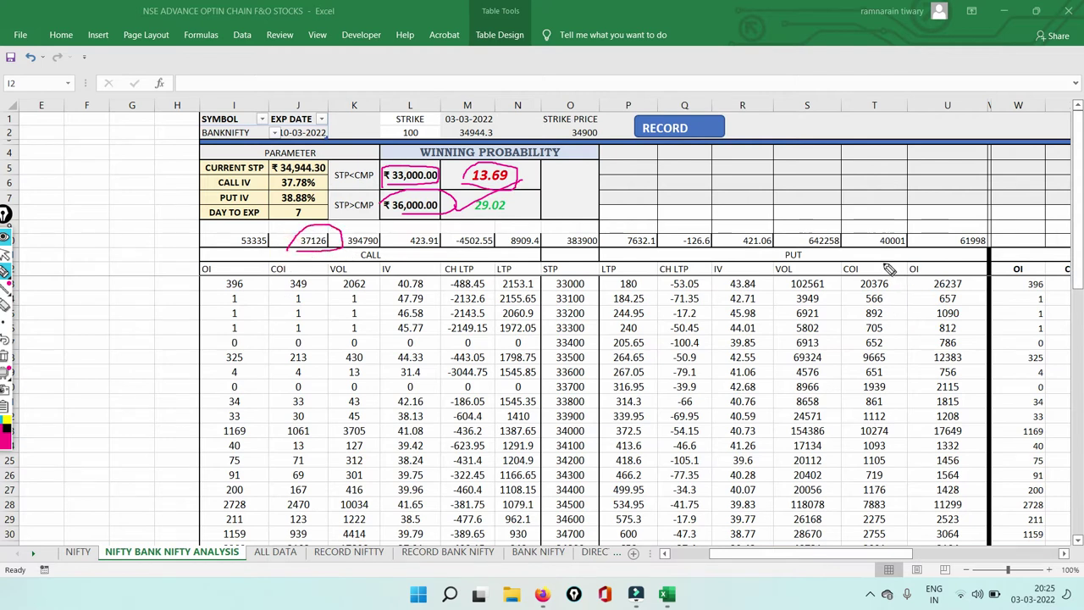
mouse_move(871, 253)
left_mouse_down()
mouse_move(911, 255)
mouse_move(885, 219)
mouse_move(870, 280)
left_mouse_up()
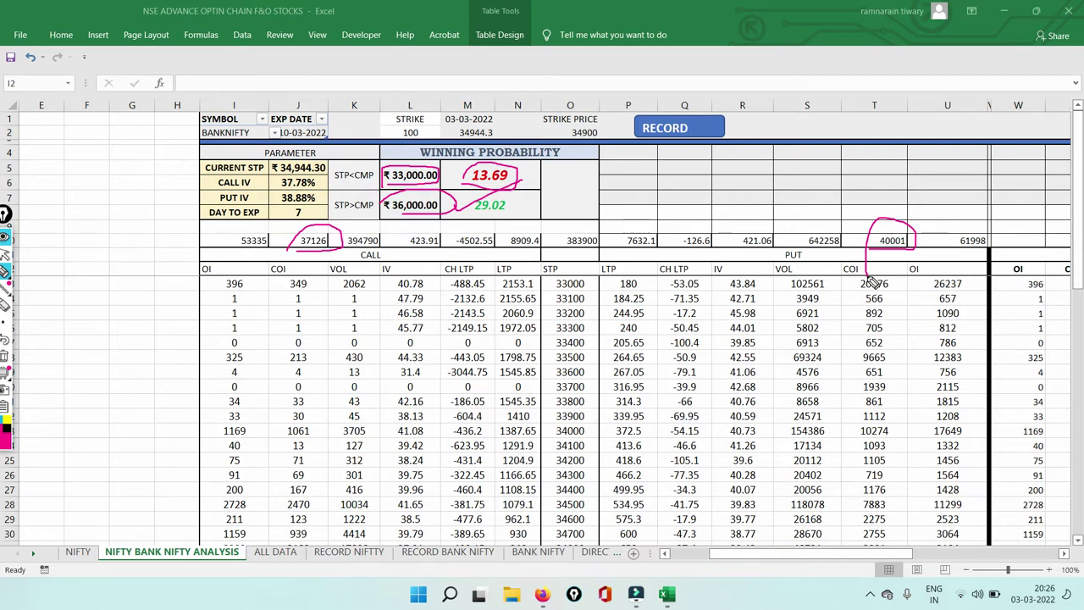
mouse_move(954, 252)
left_mouse_down()
mouse_move(1014, 235)
mouse_move(966, 243)
left_mouse_up()
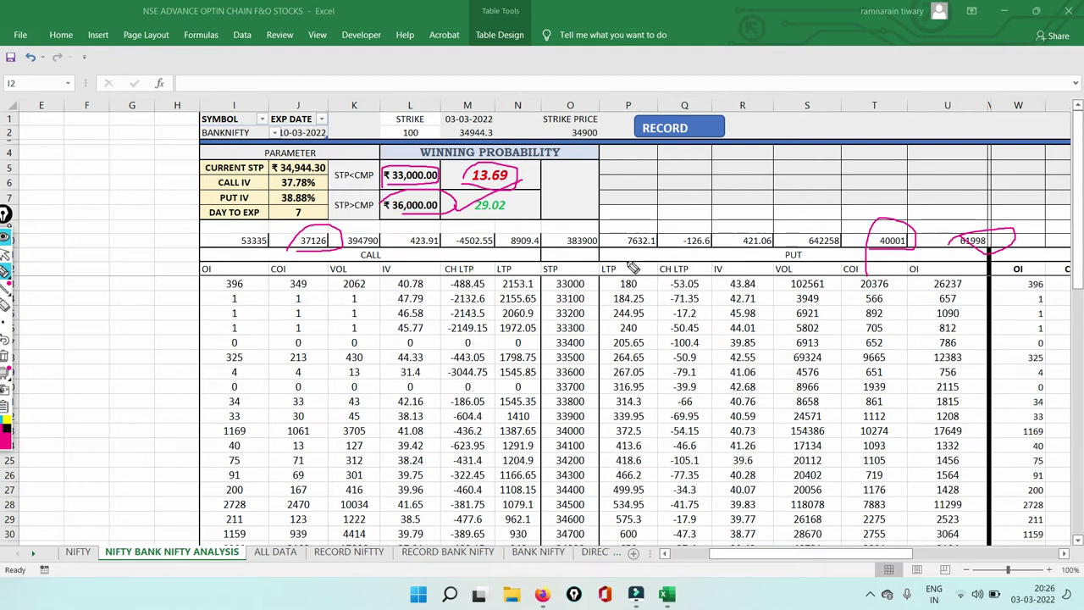
mouse_move(663, 240)
left_mouse_down()
mouse_move(673, 225)
mouse_move(724, 244)
mouse_move(648, 246)
left_mouse_up()
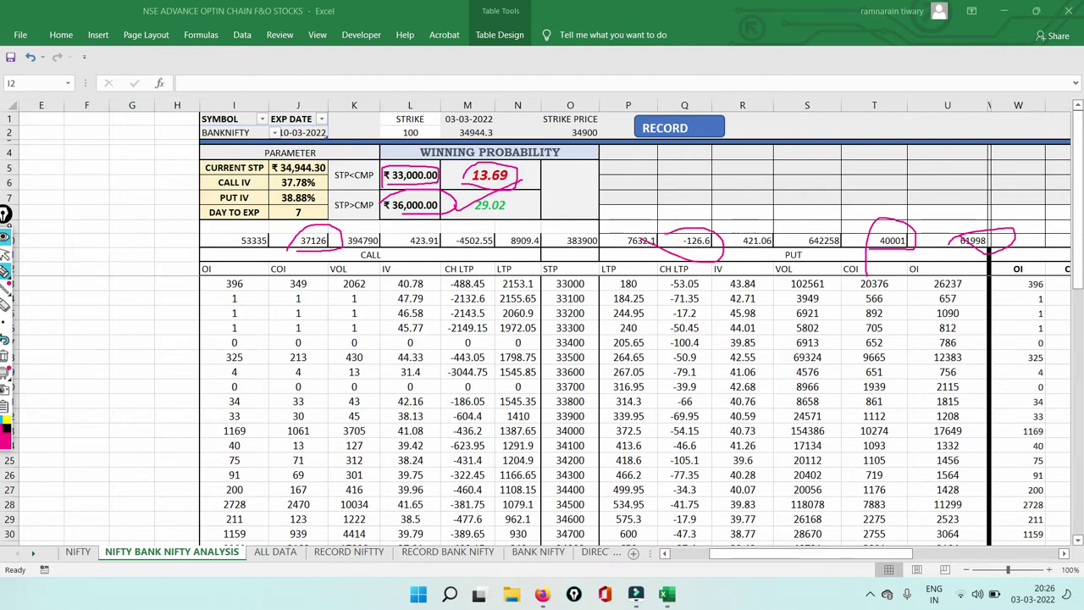
left_click(21, 373)
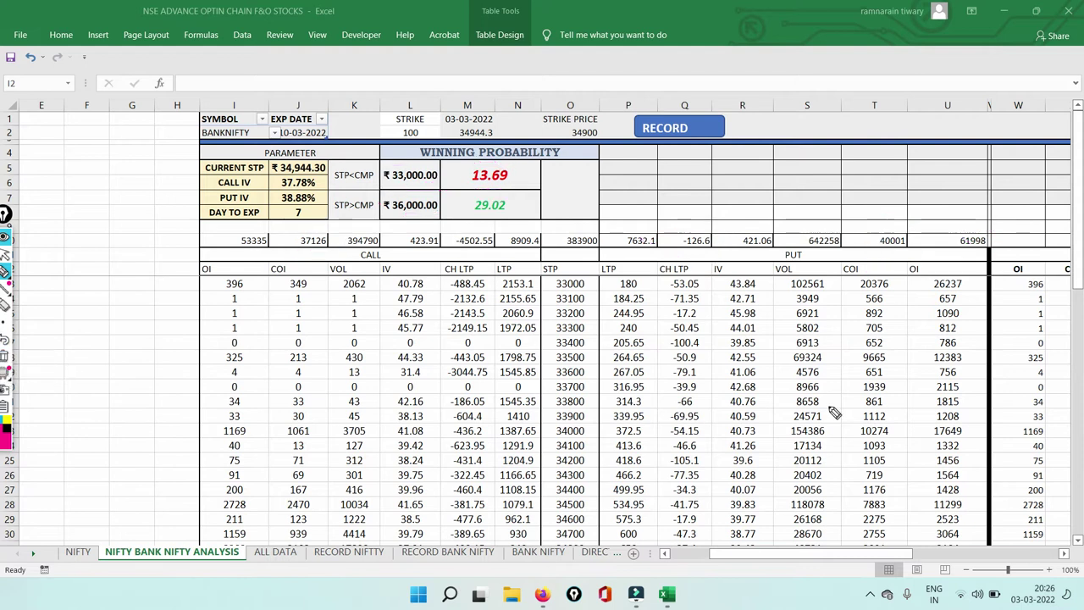
Step: Circle the call and put COI and the put OI at strike 35000 with the pen, tick its call OI, and clear the drawing
left_click(5, 255)
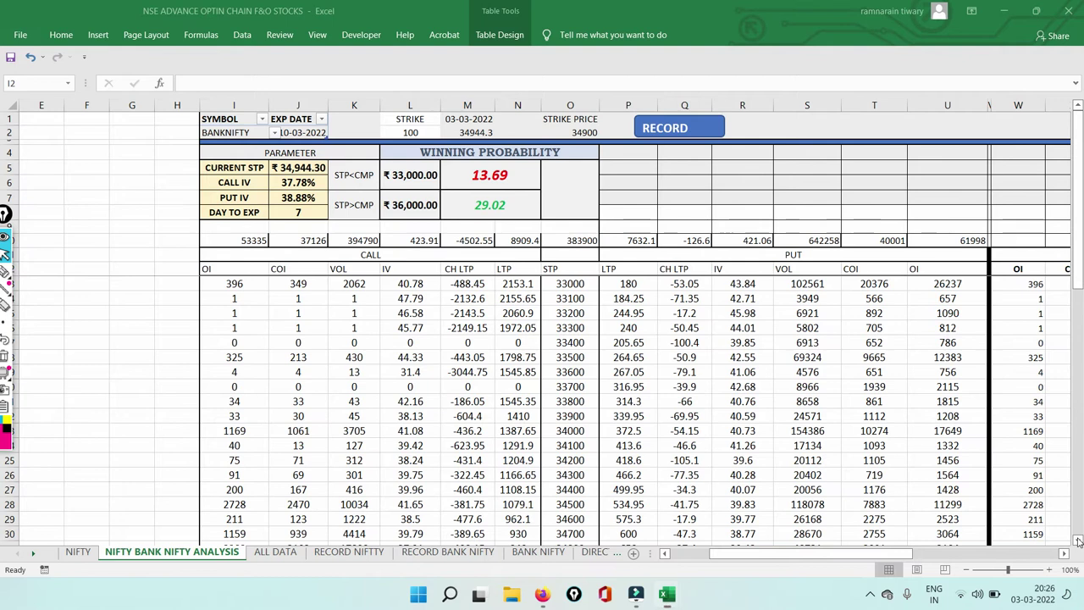
scroll(1078, 541, "down", 2)
scroll(1078, 541, "down", 1)
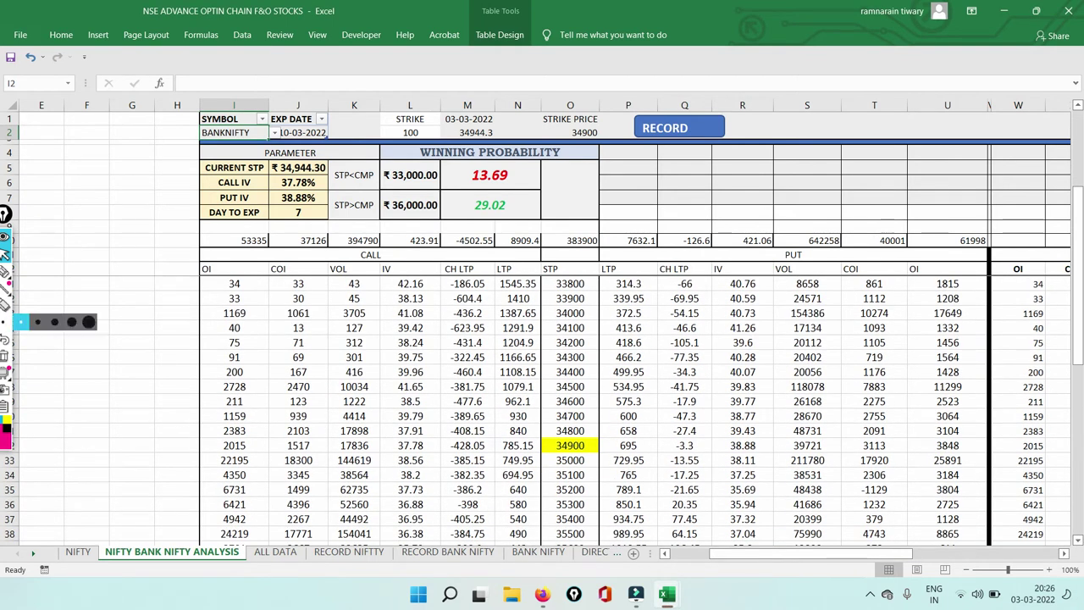
left_click(19, 271)
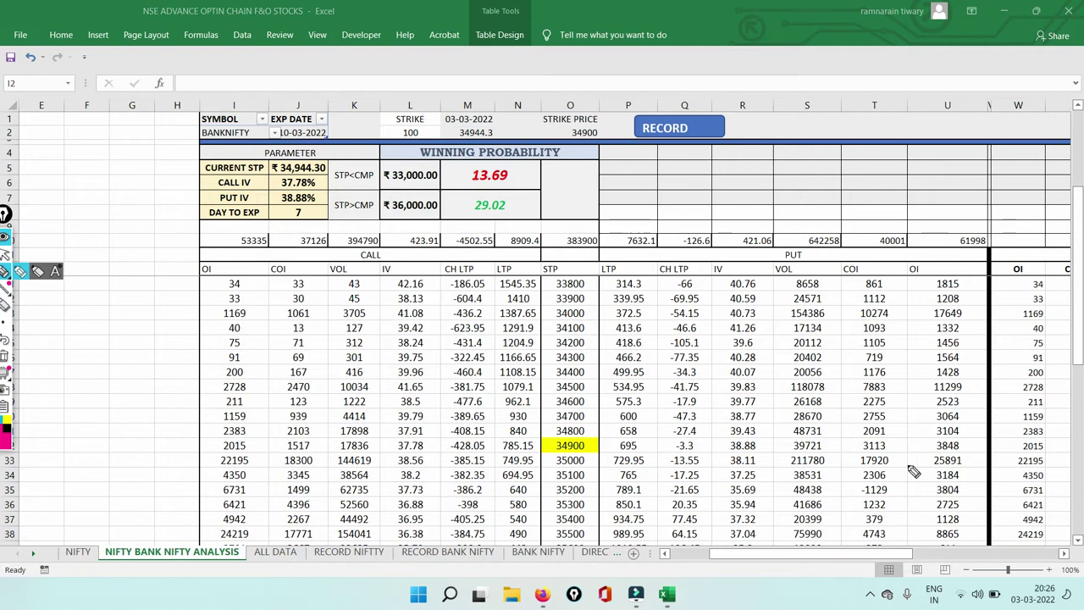
mouse_move(835, 464)
left_mouse_down()
mouse_move(876, 451)
mouse_move(905, 464)
mouse_move(885, 481)
mouse_move(851, 472)
left_mouse_up()
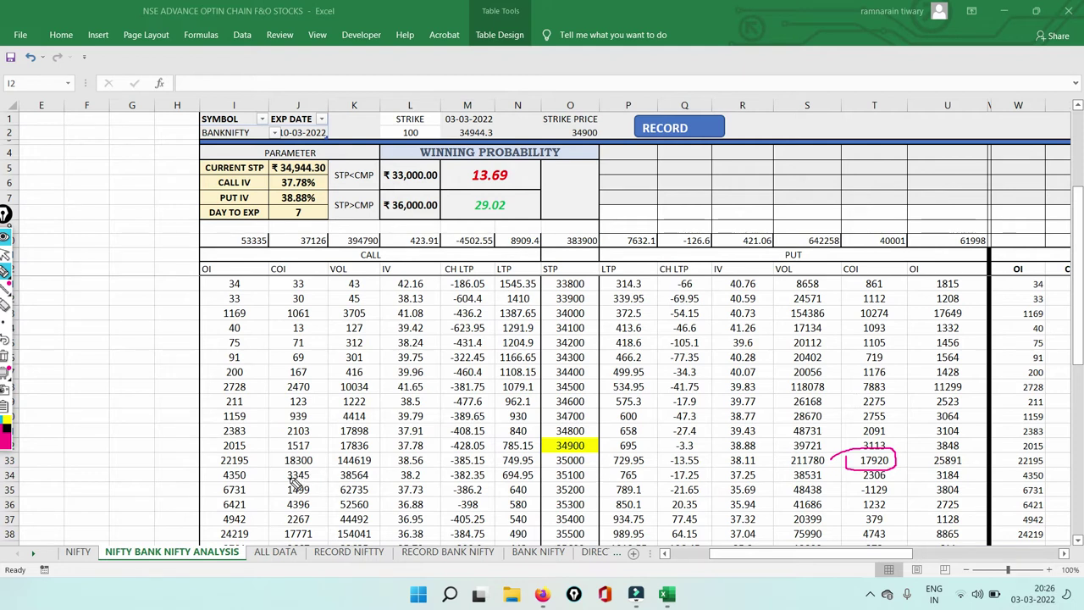
mouse_move(282, 471)
left_mouse_down()
mouse_move(321, 447)
mouse_move(261, 437)
left_mouse_up()
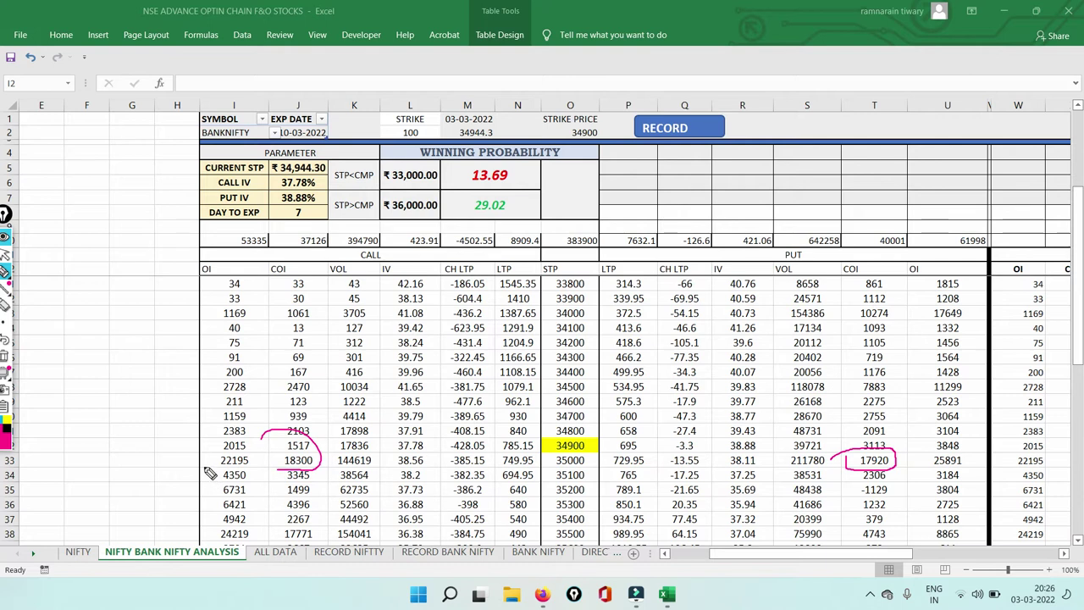
left_click_drag(205, 463, 362, 402)
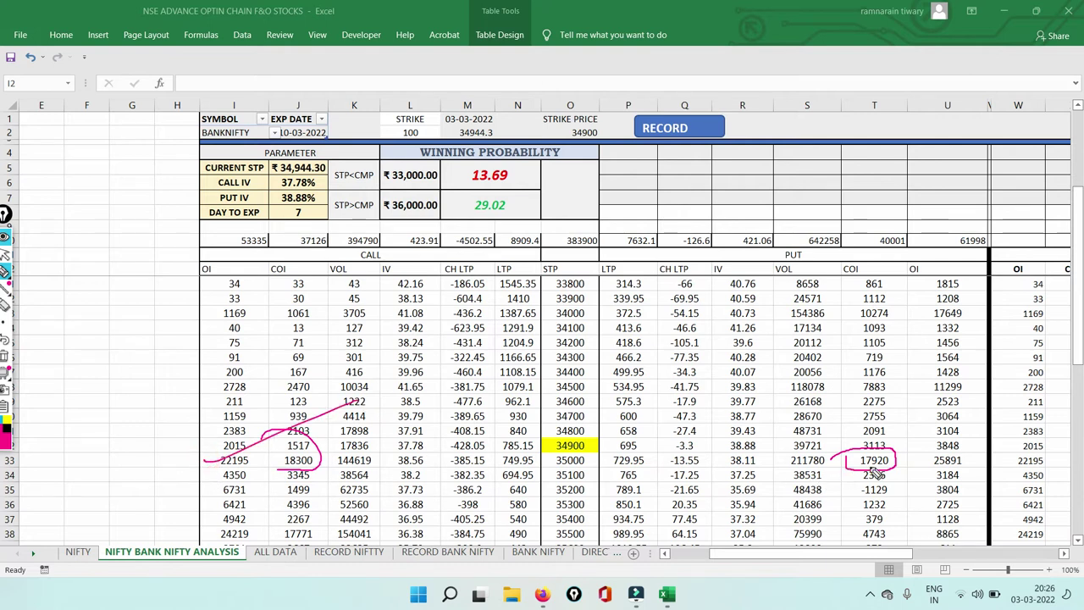
mouse_move(924, 461)
left_mouse_down()
mouse_move(944, 442)
mouse_move(996, 453)
mouse_move(967, 482)
mouse_move(934, 460)
left_mouse_up()
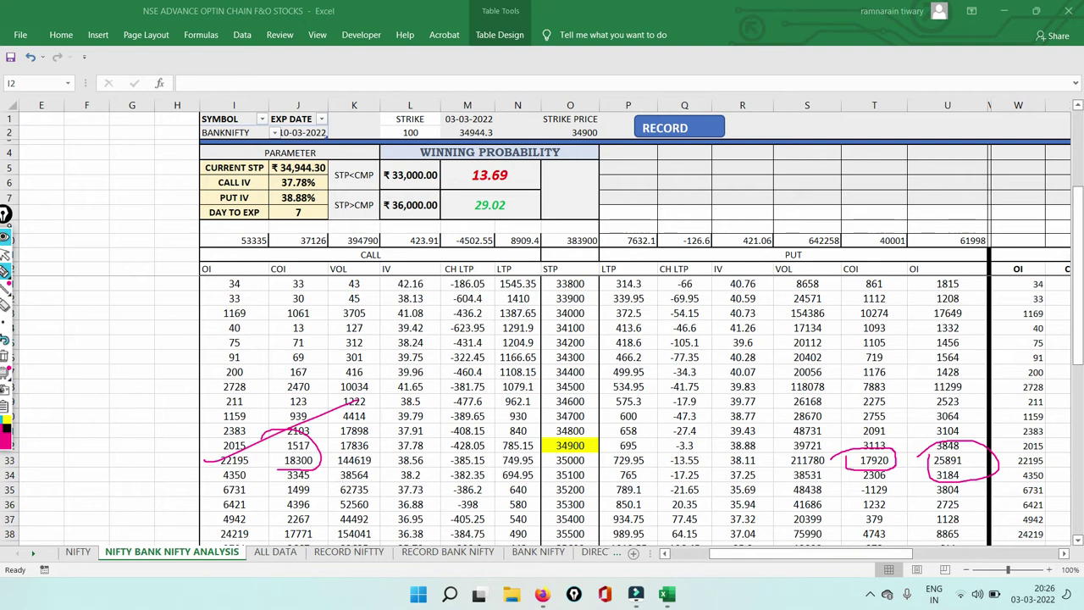
left_click(5, 356)
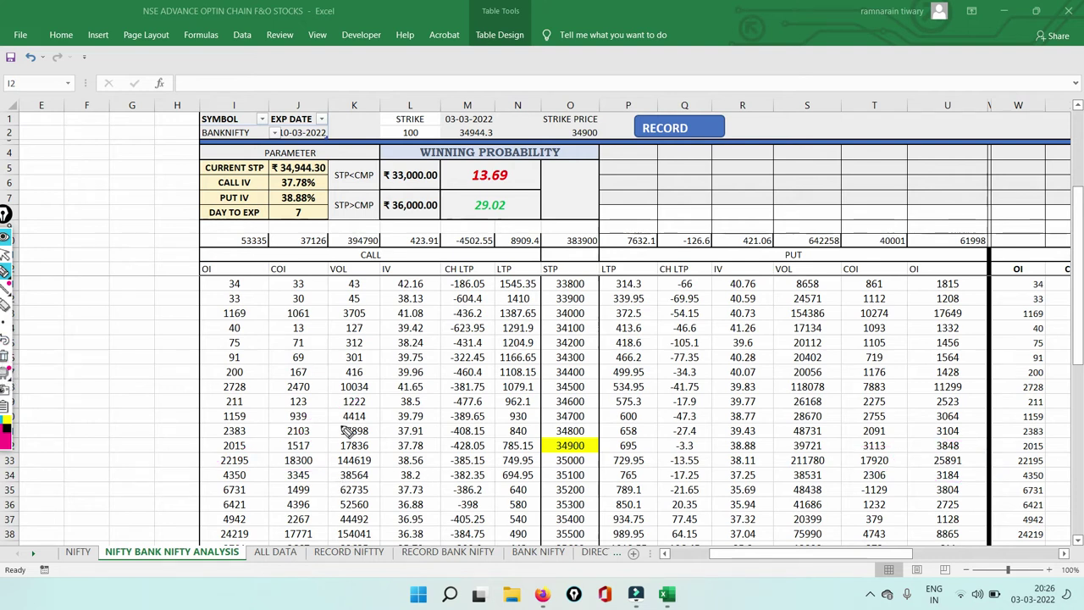
Step: Circle the call COI at strikes 34500 to 34800 and 35500 and the put COI at 35000, and clear the drawing
mouse_move(288, 443)
left_mouse_down()
mouse_move(293, 388)
mouse_move(326, 386)
mouse_move(322, 436)
mouse_move(299, 443)
left_mouse_up()
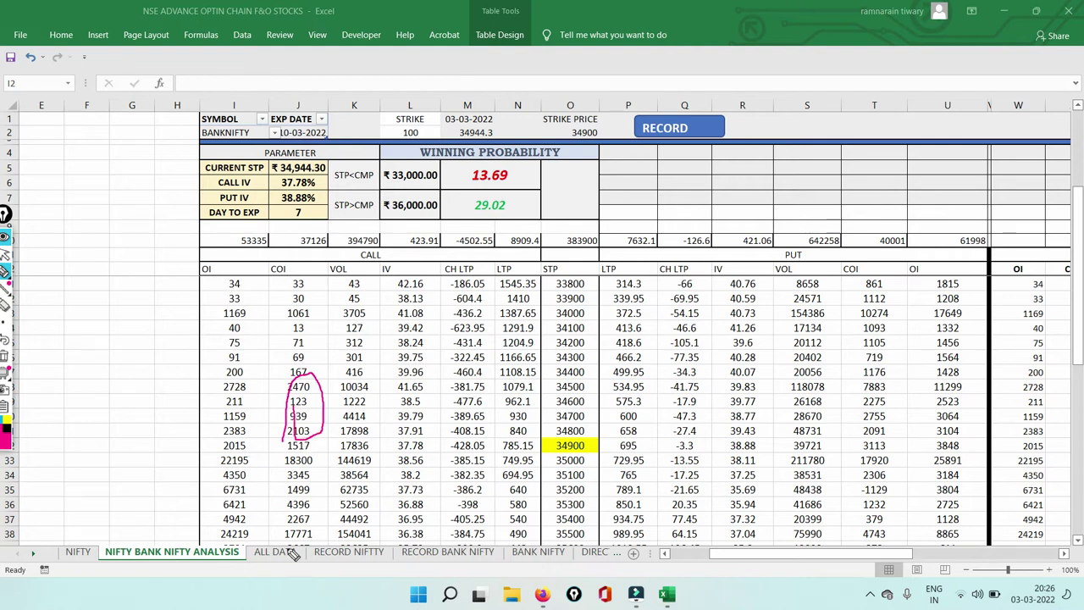
mouse_move(279, 542)
left_mouse_down()
mouse_move(333, 535)
mouse_move(286, 533)
left_mouse_up()
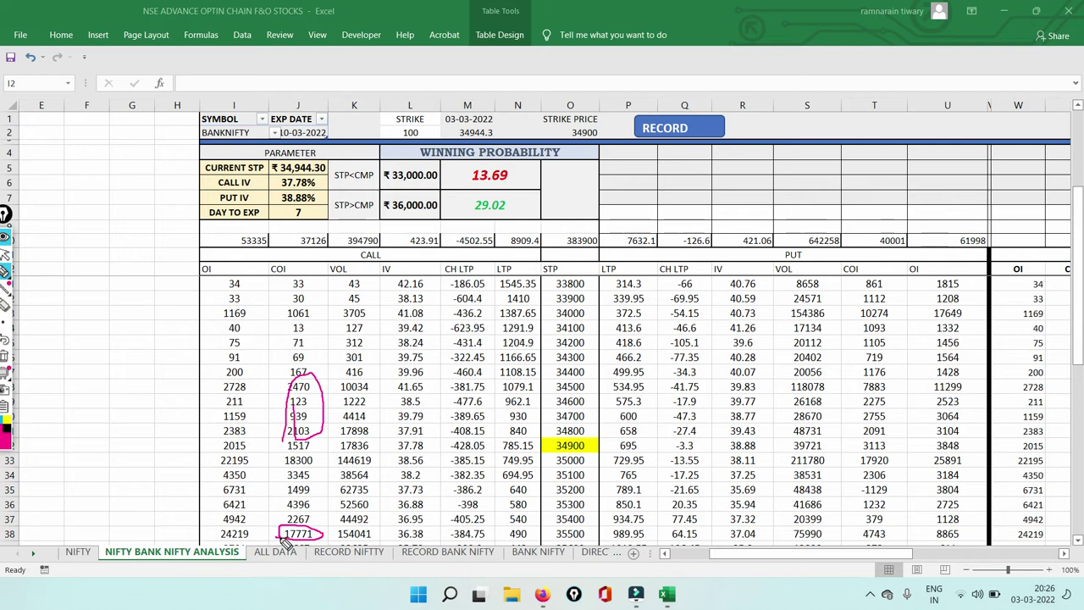
mouse_move(850, 468)
left_mouse_down()
mouse_move(887, 454)
mouse_move(867, 469)
left_mouse_up()
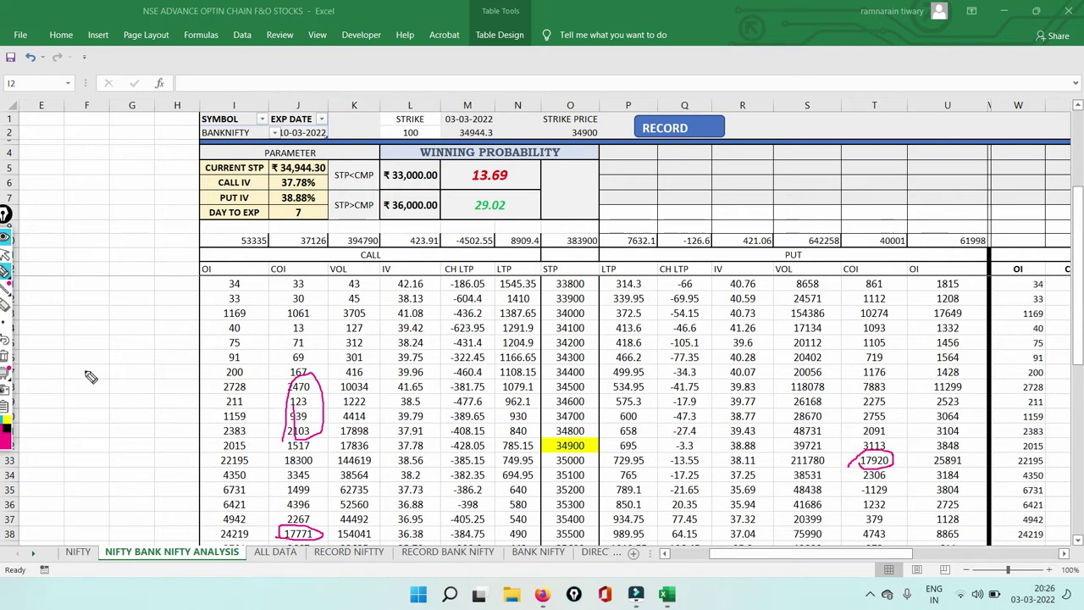
left_click(5, 253)
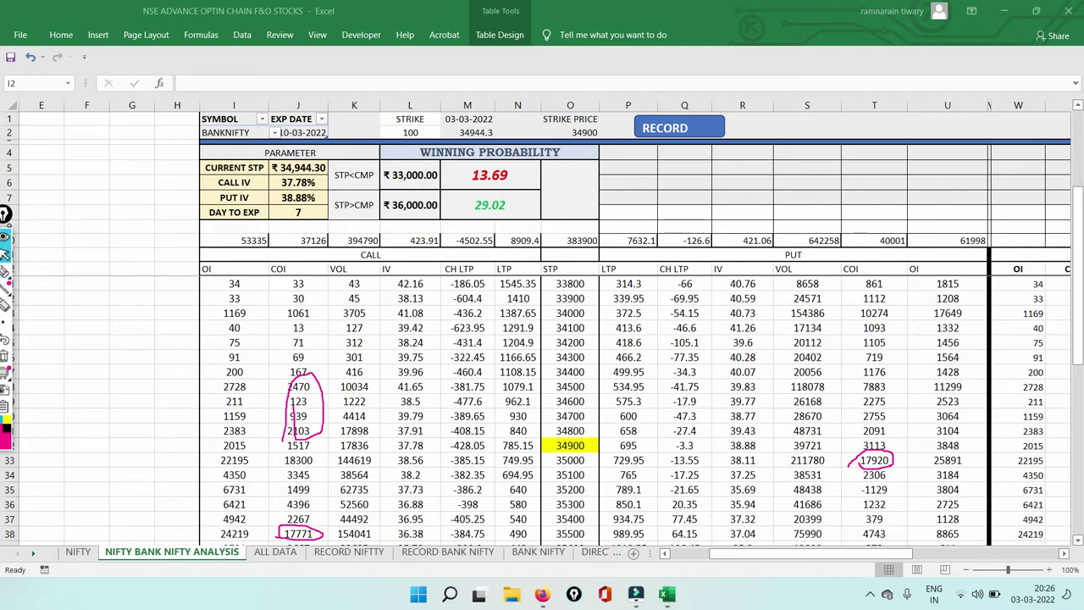
left_click(5, 356)
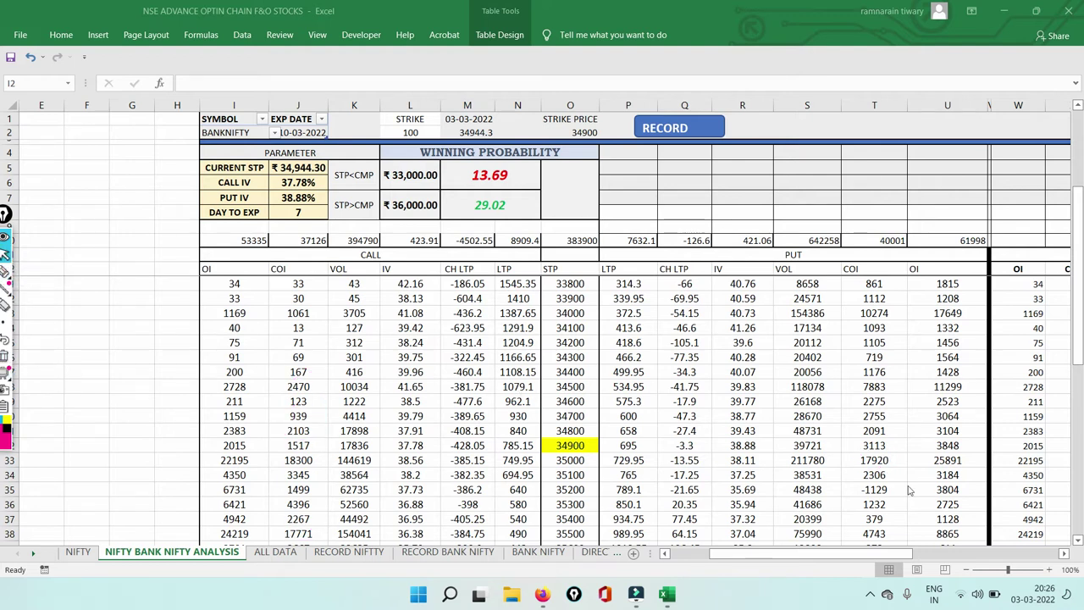
Step: Switch to the Nifty Bank live chart in Firefox, draw a horizontal pen line through the latest candles near 35,070, and clear it
left_click(1078, 542)
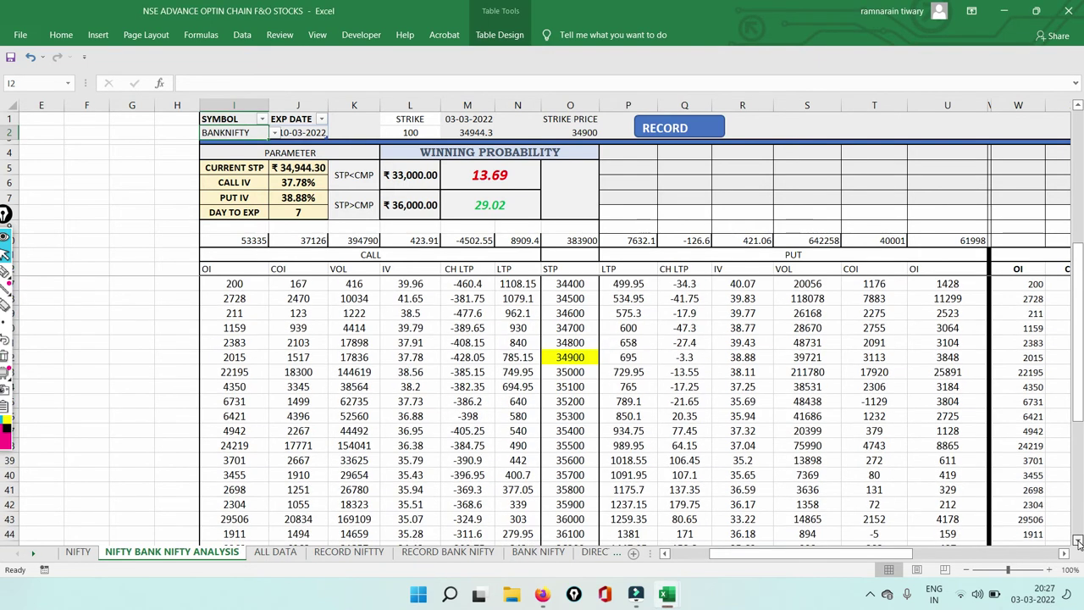
left_click(1078, 542)
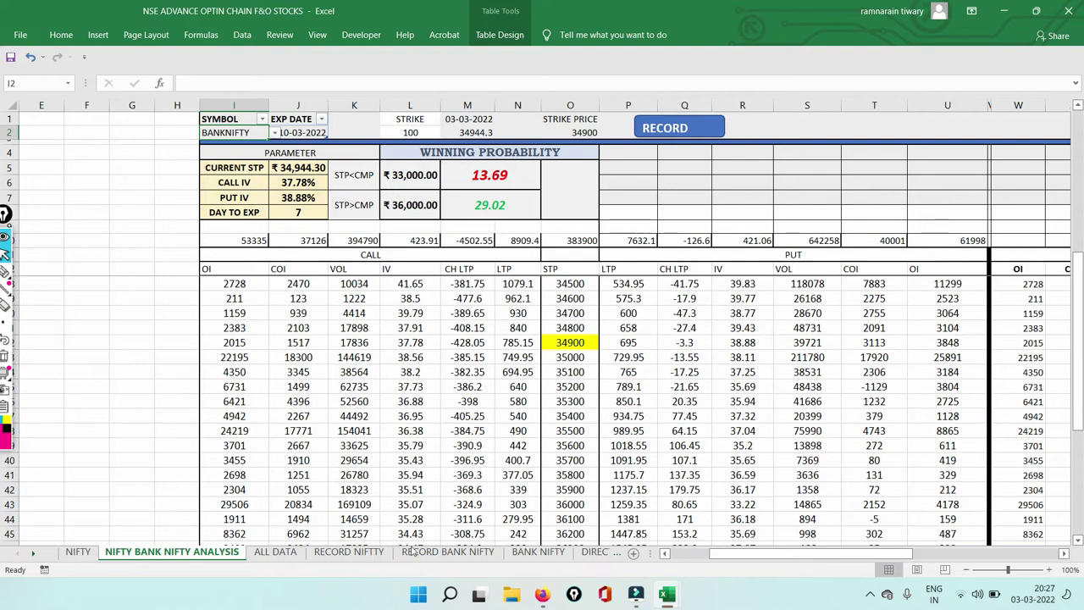
mouse_move(542, 594)
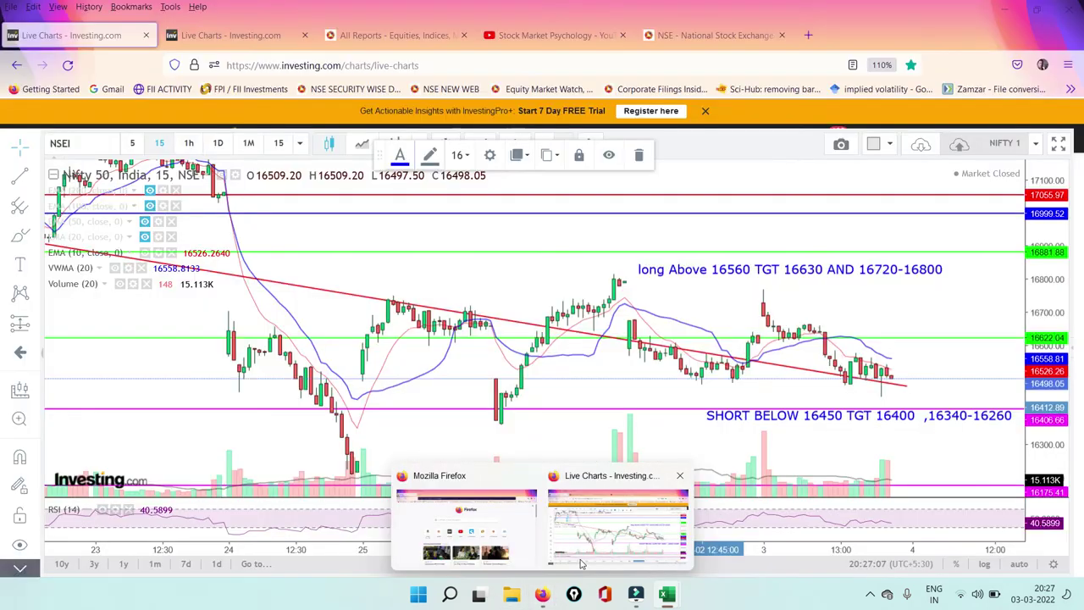
left_click(581, 564)
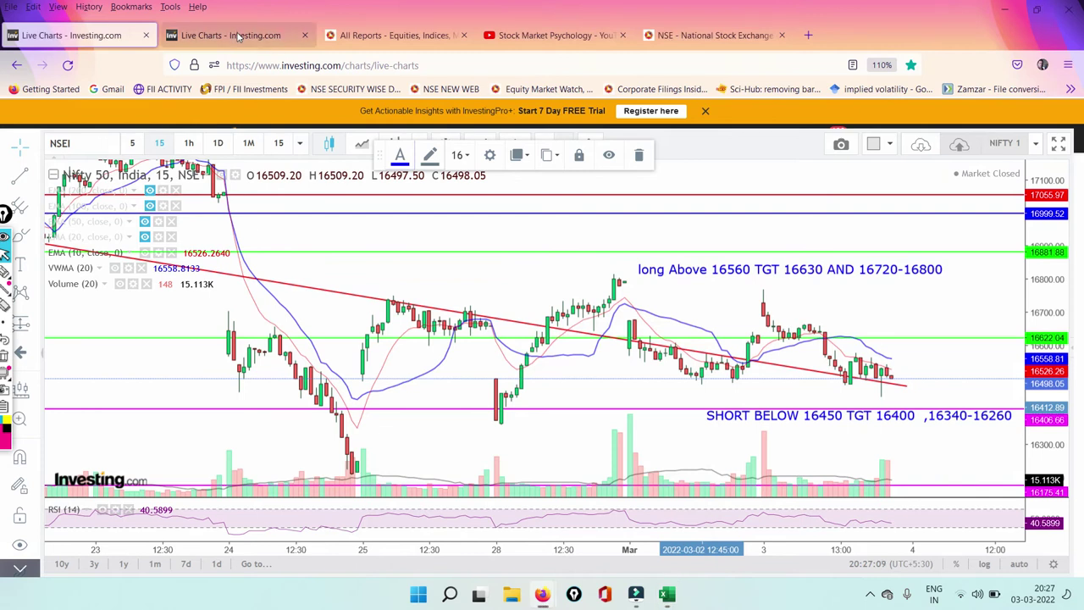
left_click(239, 36)
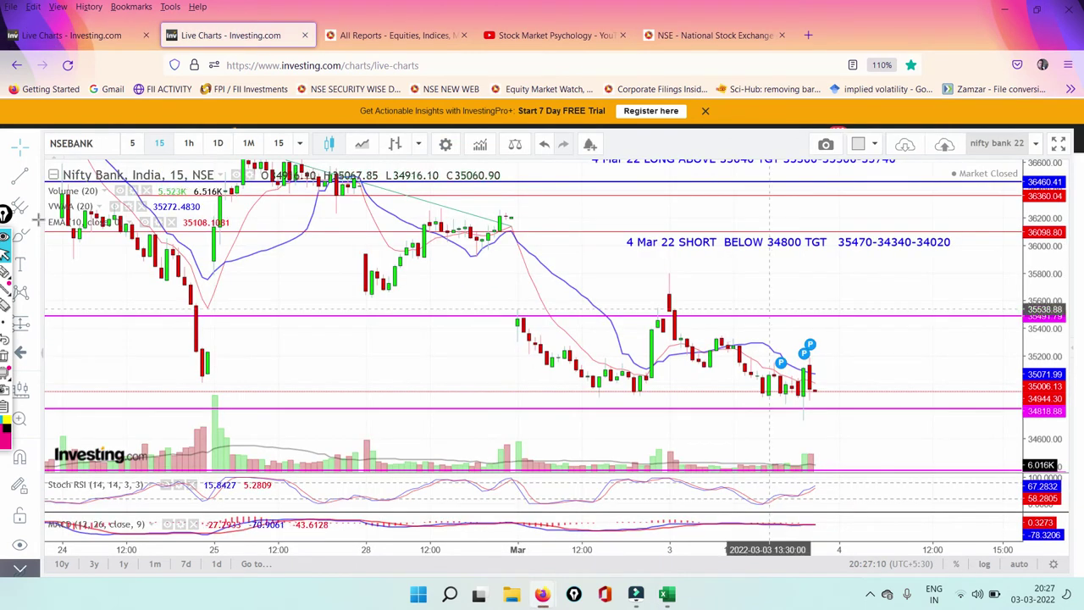
mouse_move(5, 273)
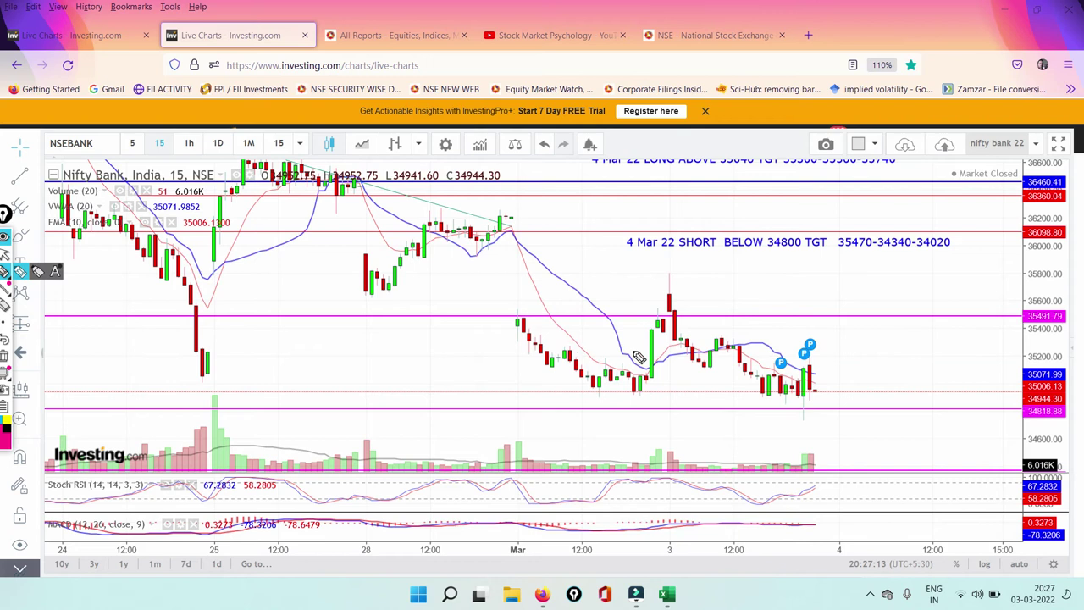
left_click_drag(759, 376, 854, 381)
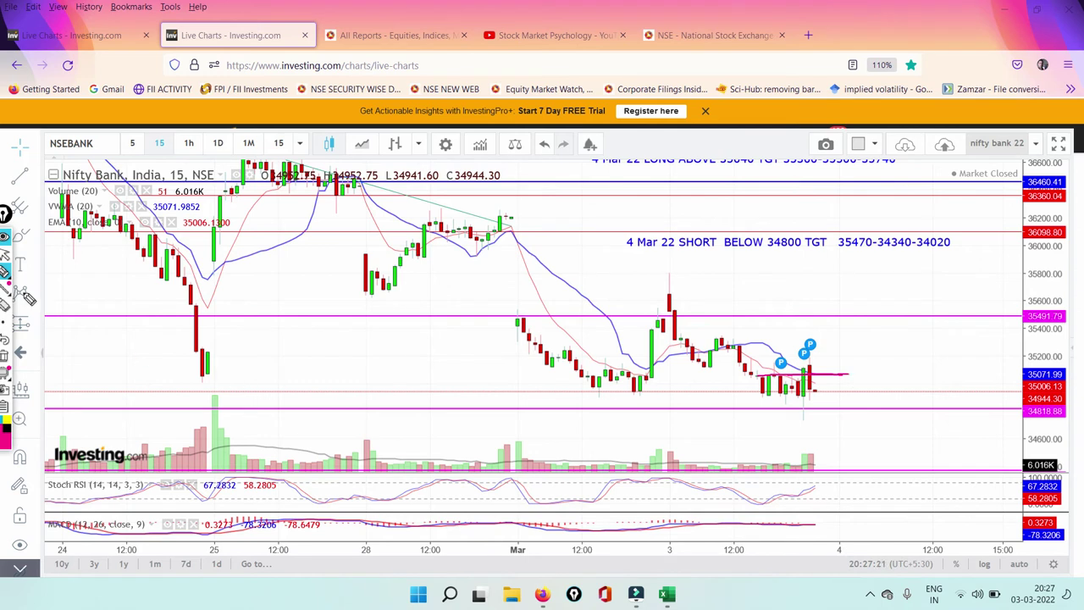
left_click(4, 254)
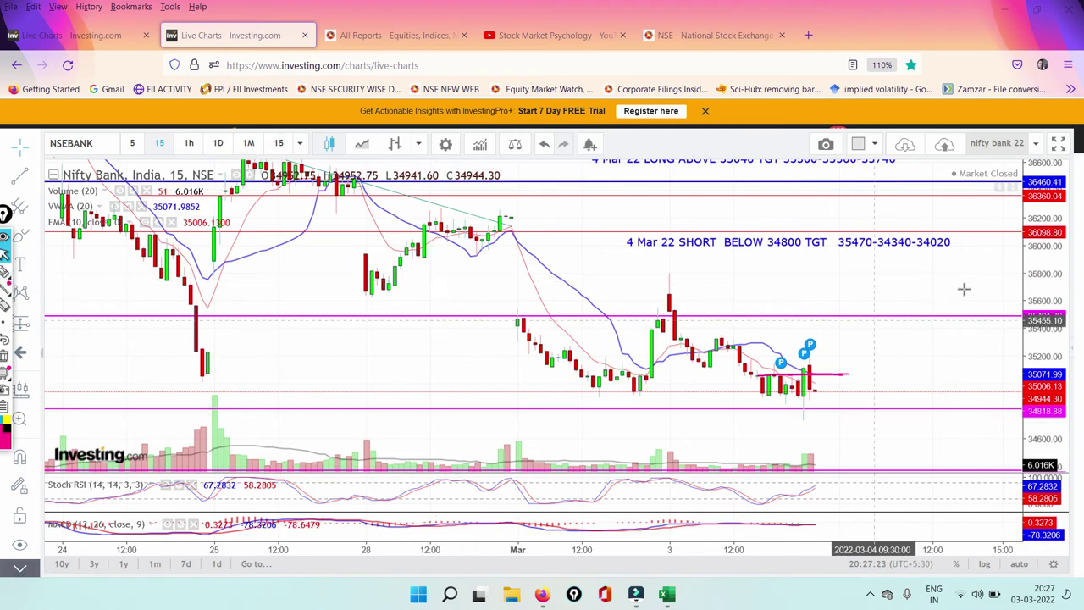
left_click_drag(974, 308, 971, 347)
left_click_drag(994, 300, 992, 349)
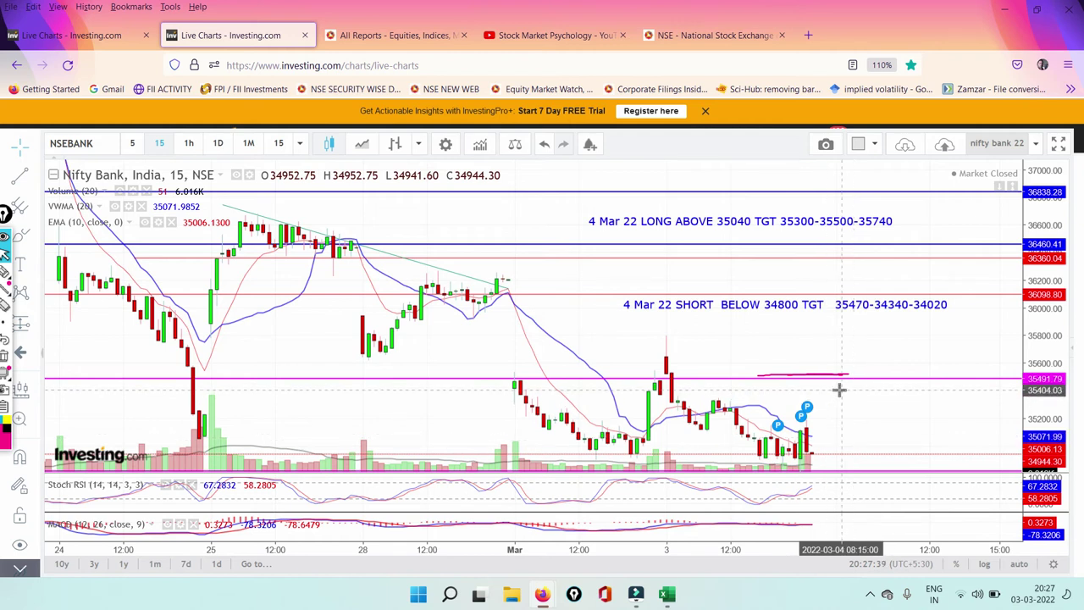
left_click(5, 357)
Step: Circle the 35500 long target, box the 34800 short level, tick the 35470 and 34340 short targets, and clear the drawing
left_click(5, 272)
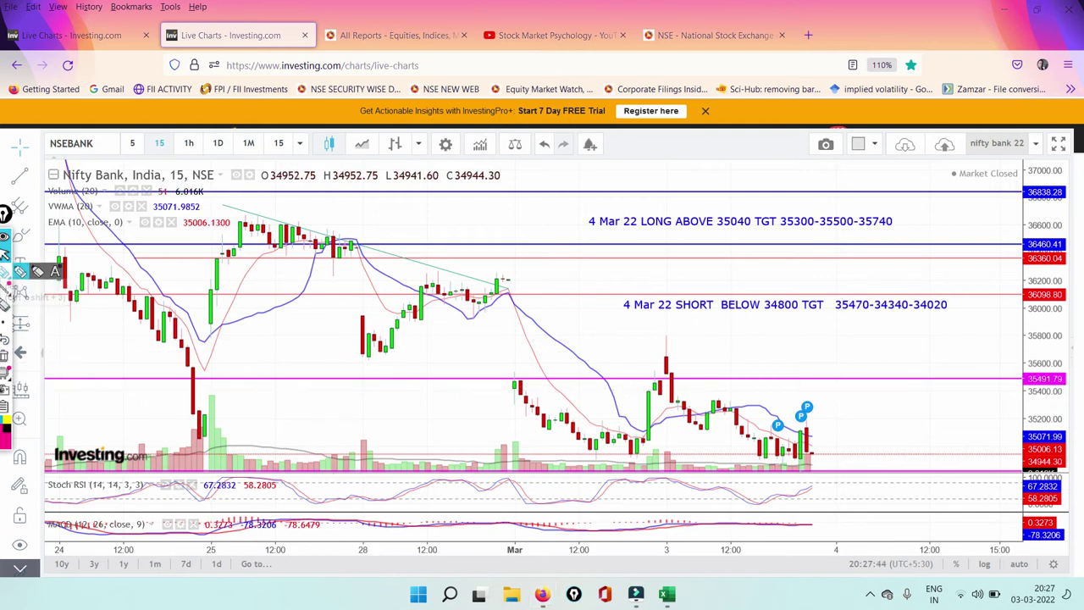
mouse_move(818, 229)
left_mouse_down()
mouse_move(813, 219)
mouse_move(858, 213)
mouse_move(809, 237)
left_mouse_up()
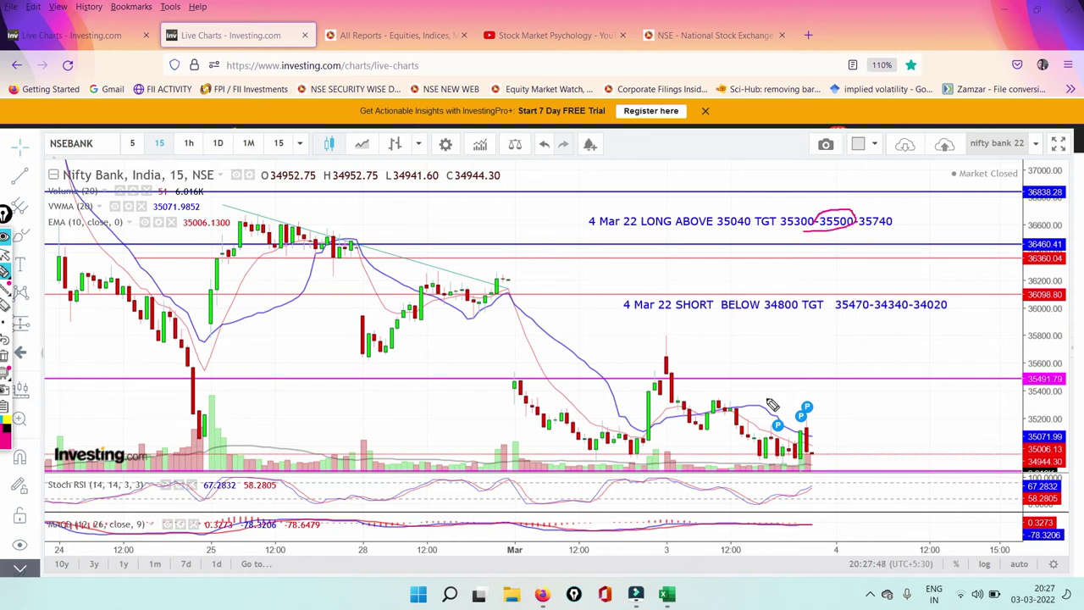
mouse_move(763, 312)
left_mouse_down()
mouse_move(808, 298)
mouse_move(759, 294)
mouse_move(761, 320)
left_mouse_up()
left_click_drag(831, 318, 904, 247)
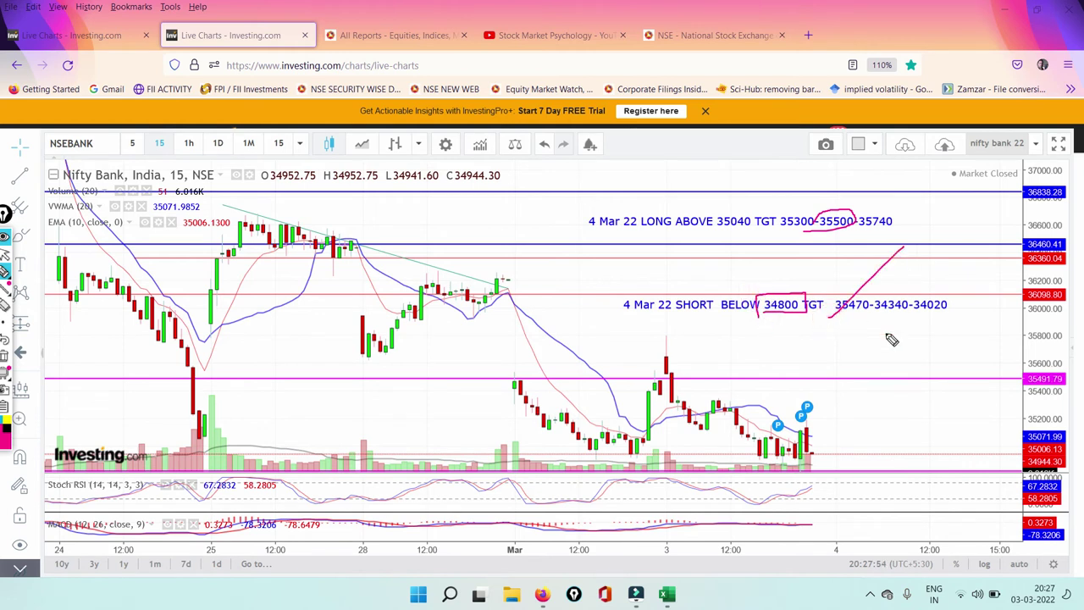
left_click_drag(885, 323, 919, 269)
left_click(5, 254)
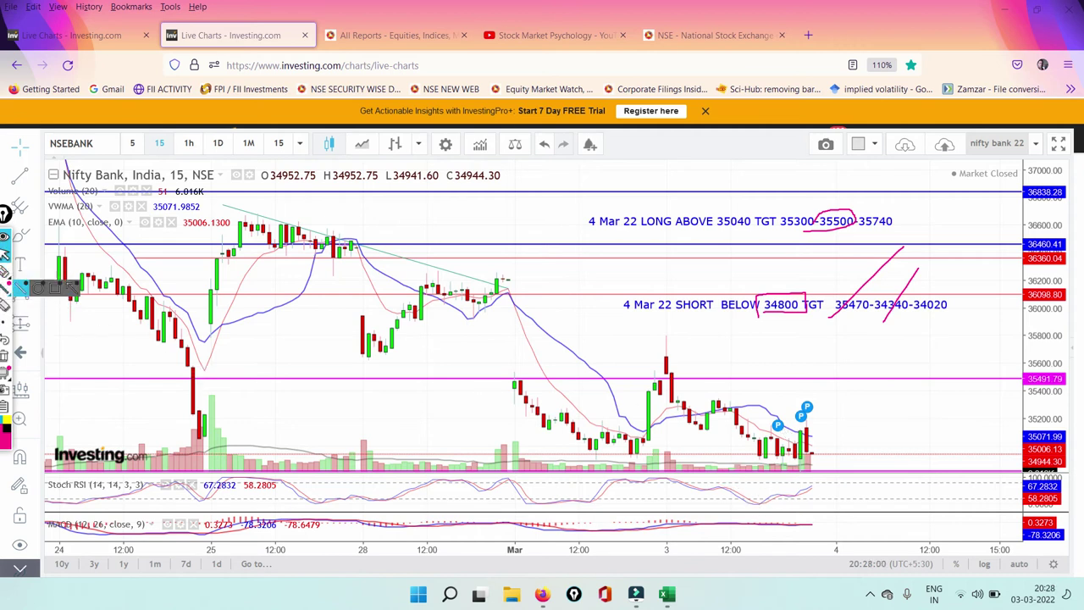
left_click(4, 356)
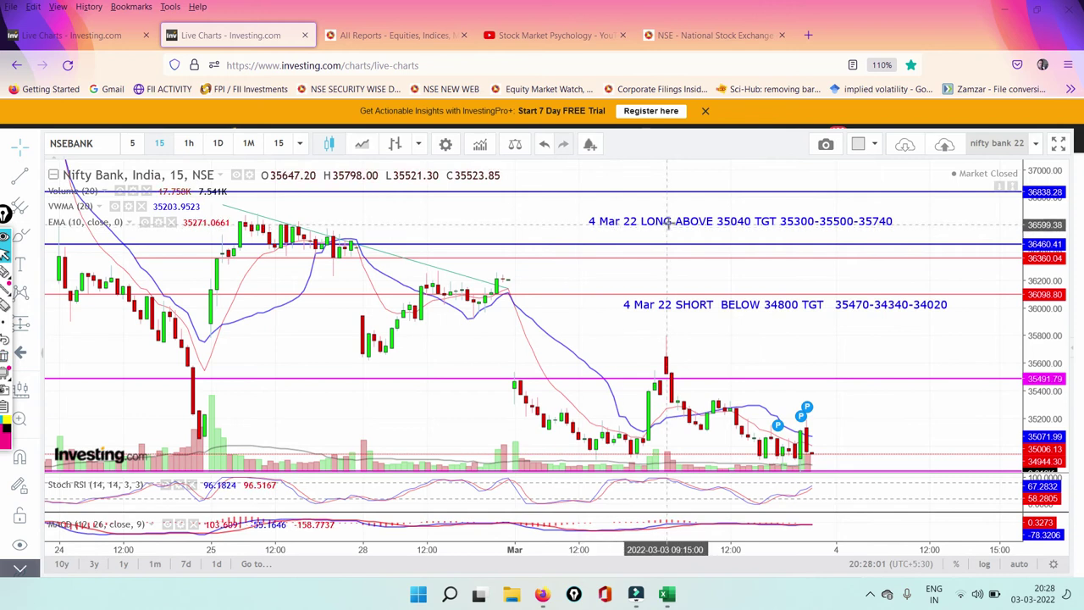
Step: Move the 4 Mar 22 LONG note to just above the SHORT note and compress the chart's price scale
mouse_move(668, 221)
left_mouse_down()
mouse_move(679, 255)
mouse_move(703, 269)
left_mouse_up()
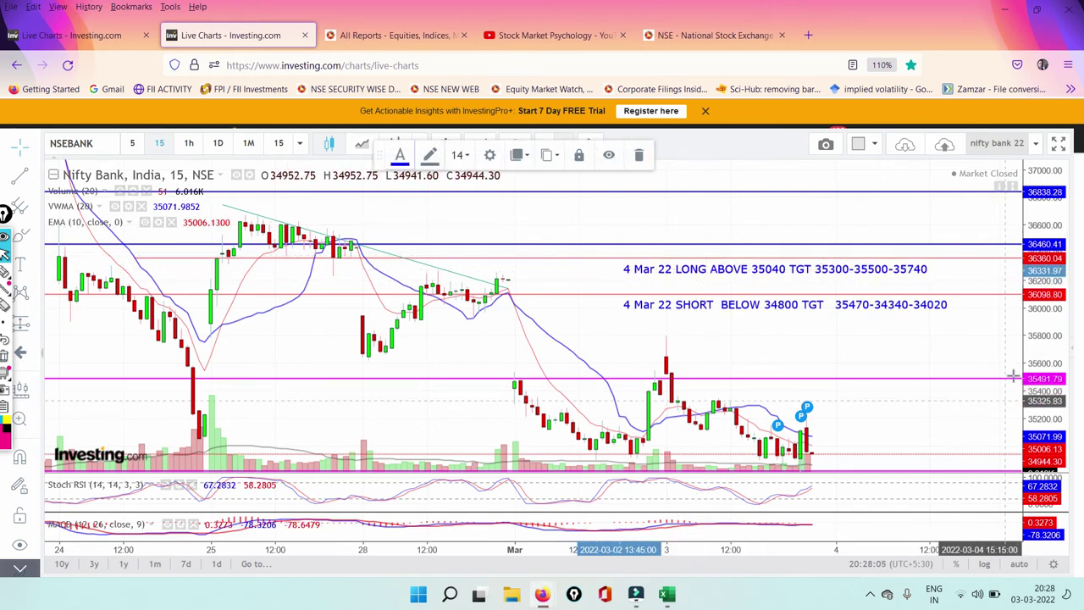
left_click_drag(1038, 372, 1040, 405)
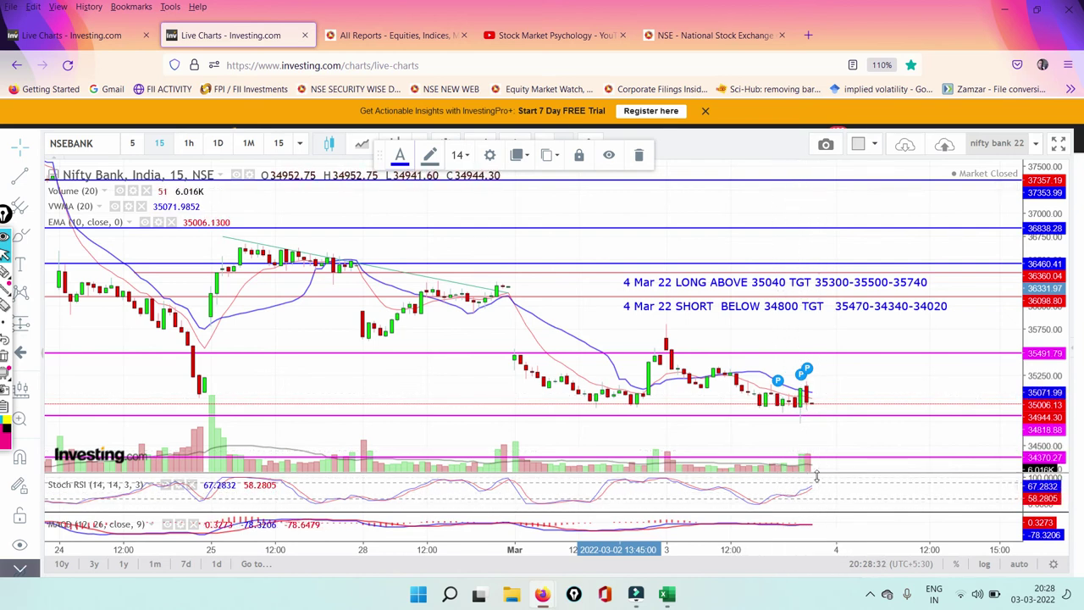
Step: Switch to the participant-wise open interest workbook in Excel, circle the FII/FPI and DII net cash values with the pen, and clear the drawing
mouse_move(666, 598)
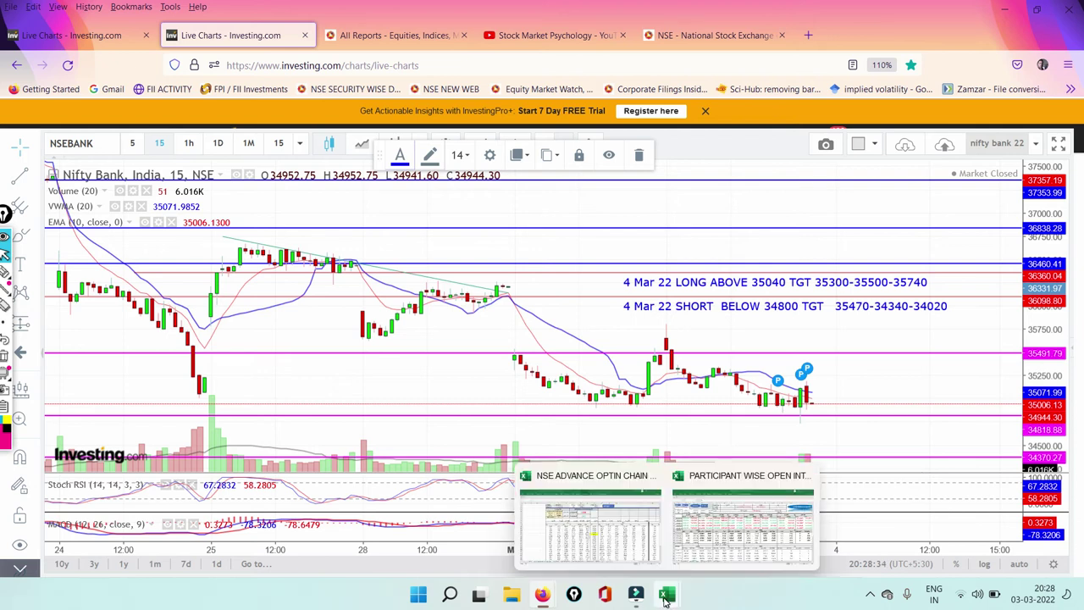
left_click(709, 536)
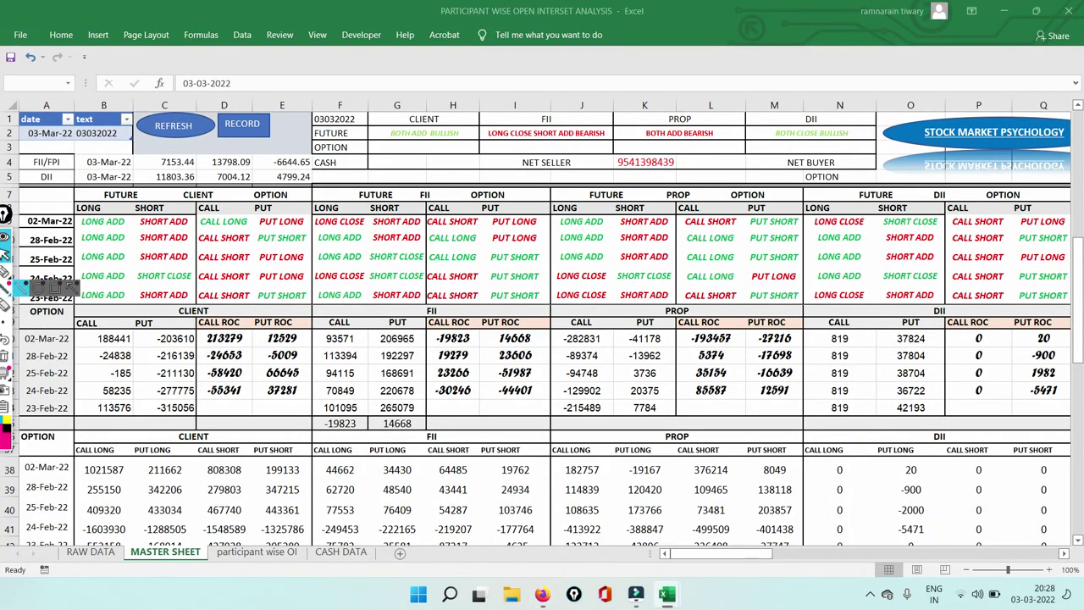
key("ctrl+shift+3")
mouse_move(259, 163)
left_mouse_down()
mouse_move(297, 150)
mouse_move(315, 163)
mouse_move(301, 177)
mouse_move(269, 172)
mouse_move(311, 178)
mouse_move(269, 178)
left_mouse_up()
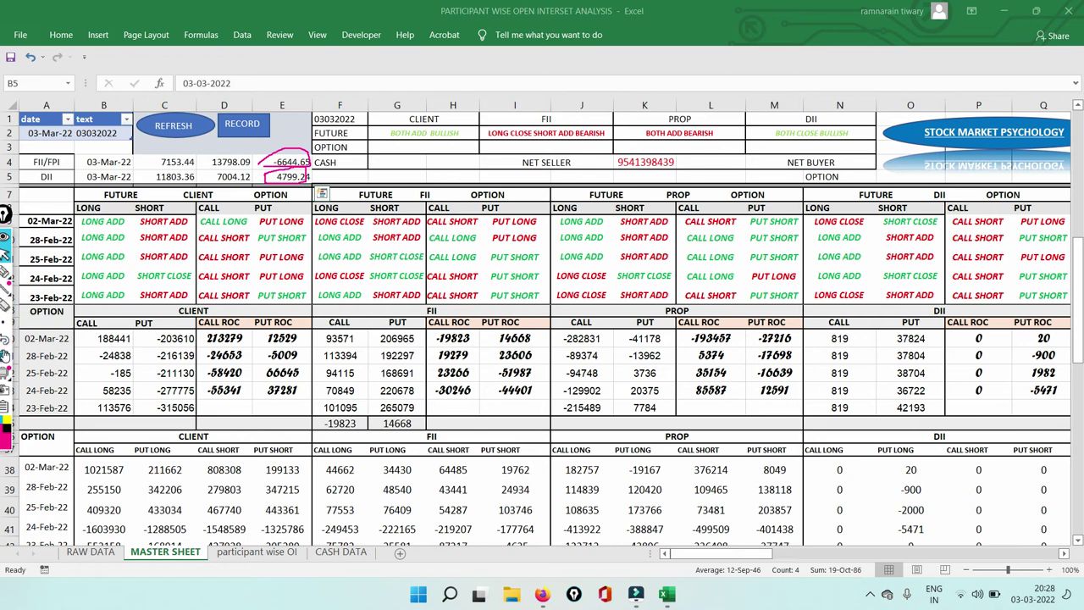
left_click(5, 356)
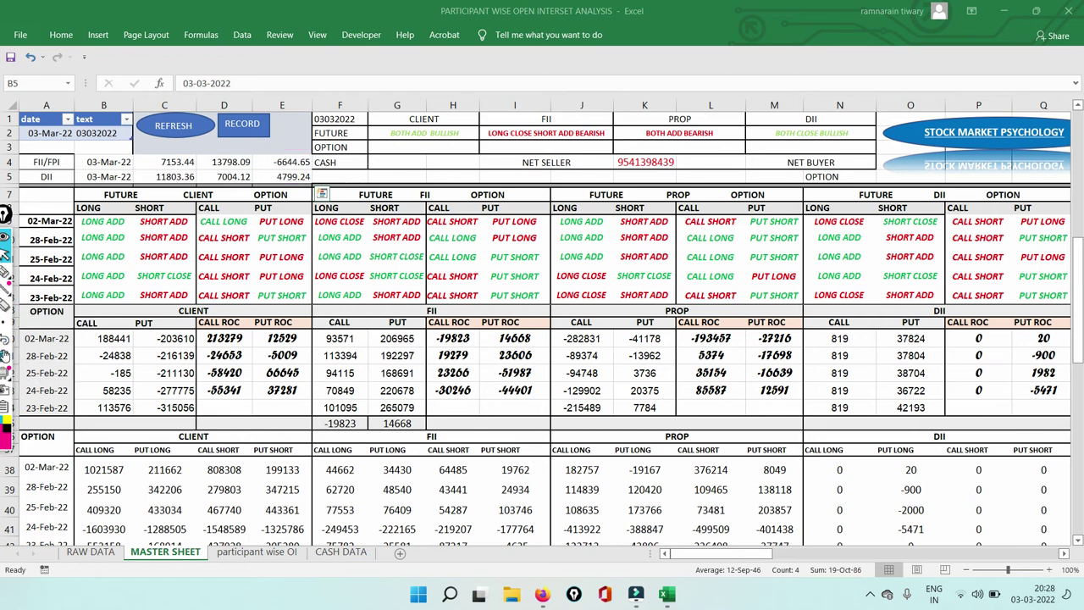
Step: Record the 03-Mar-22 participant data in the master sheet
left_click(251, 129)
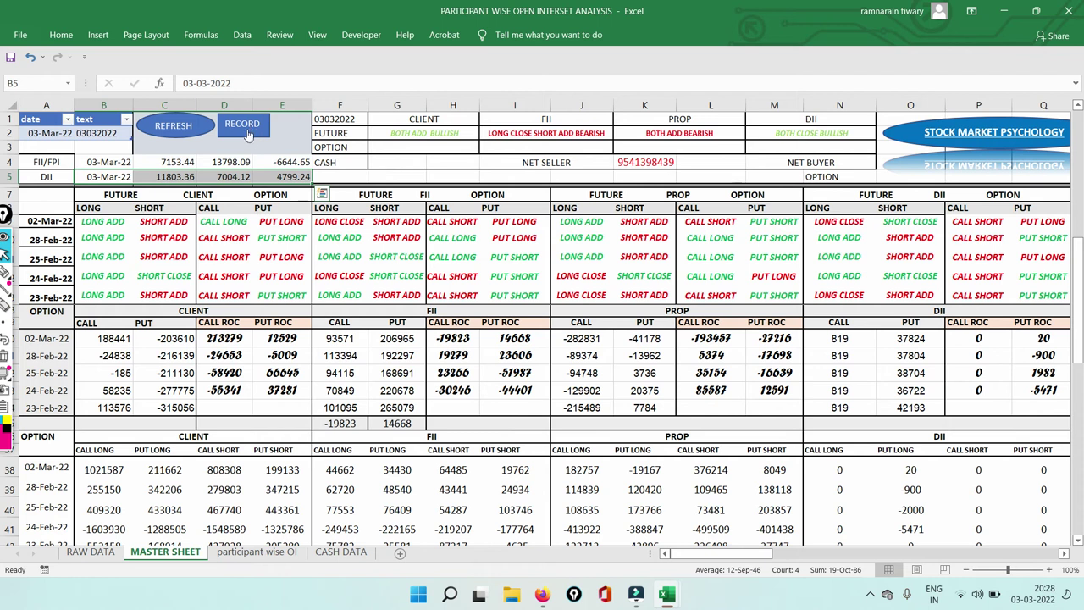
left_click(246, 127)
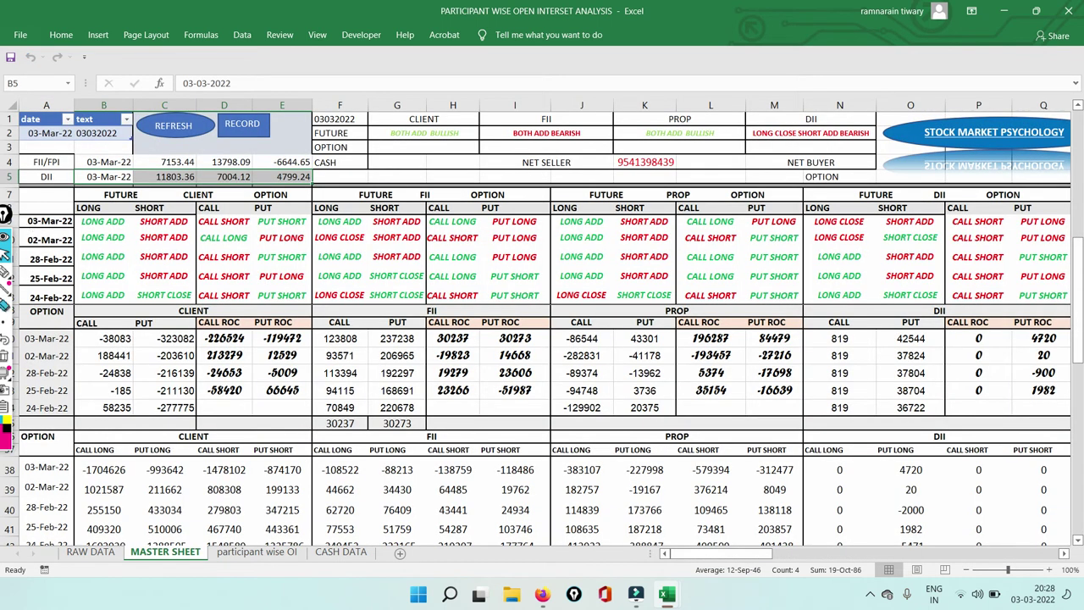
Step: Use the pen to circle the client 03-Mar-22 option put and PUT ROC values, underlining its call value and the 02-Mar-22 put value
left_click(5, 271)
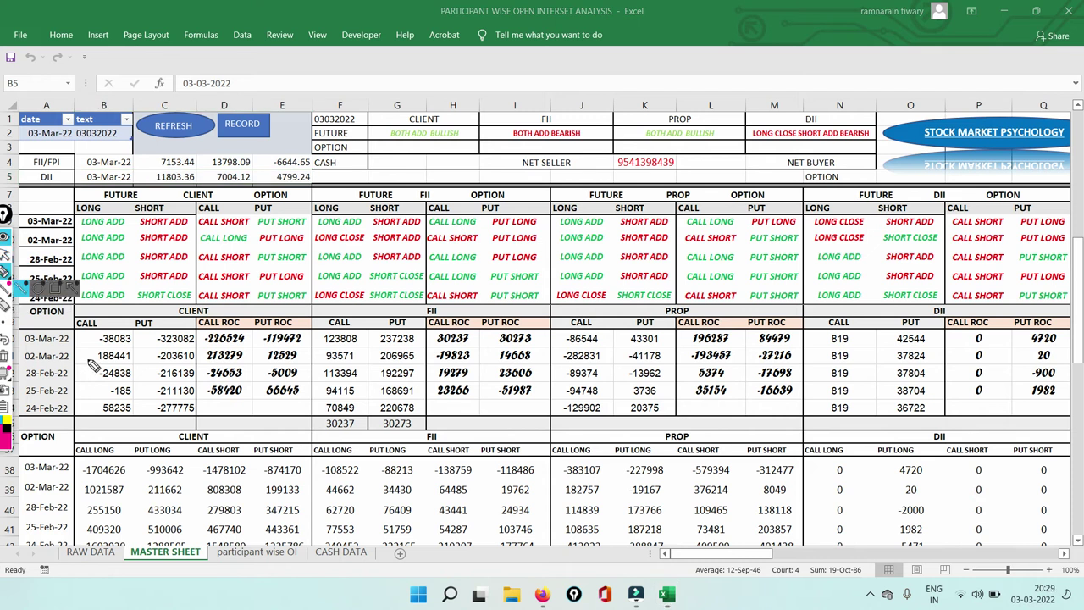
mouse_move(92, 362)
left_mouse_down()
mouse_move(130, 348)
mouse_move(129, 379)
mouse_move(95, 358)
mouse_move(94, 338)
mouse_move(119, 326)
mouse_move(142, 346)
mouse_move(131, 360)
mouse_move(100, 349)
left_mouse_up()
left_click(6, 357)
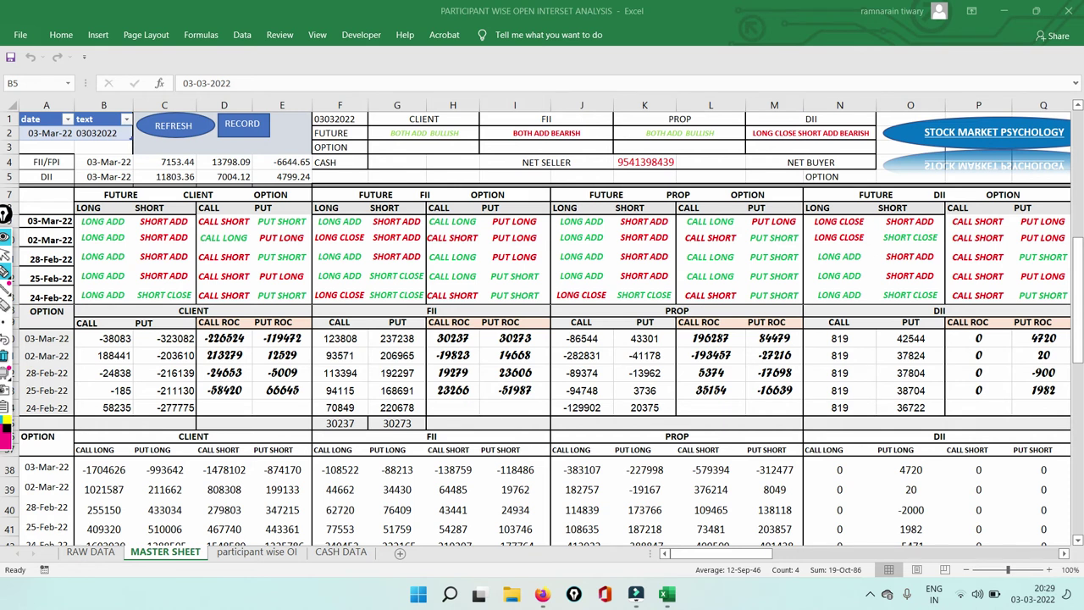
mouse_move(162, 348)
left_mouse_down()
mouse_move(208, 346)
mouse_move(185, 329)
mouse_move(152, 335)
left_mouse_up()
left_click_drag(158, 363, 191, 362)
mouse_move(277, 353)
left_mouse_down()
mouse_move(319, 347)
mouse_move(310, 333)
mouse_move(262, 343)
left_mouse_up()
left_click_drag(85, 343, 117, 348)
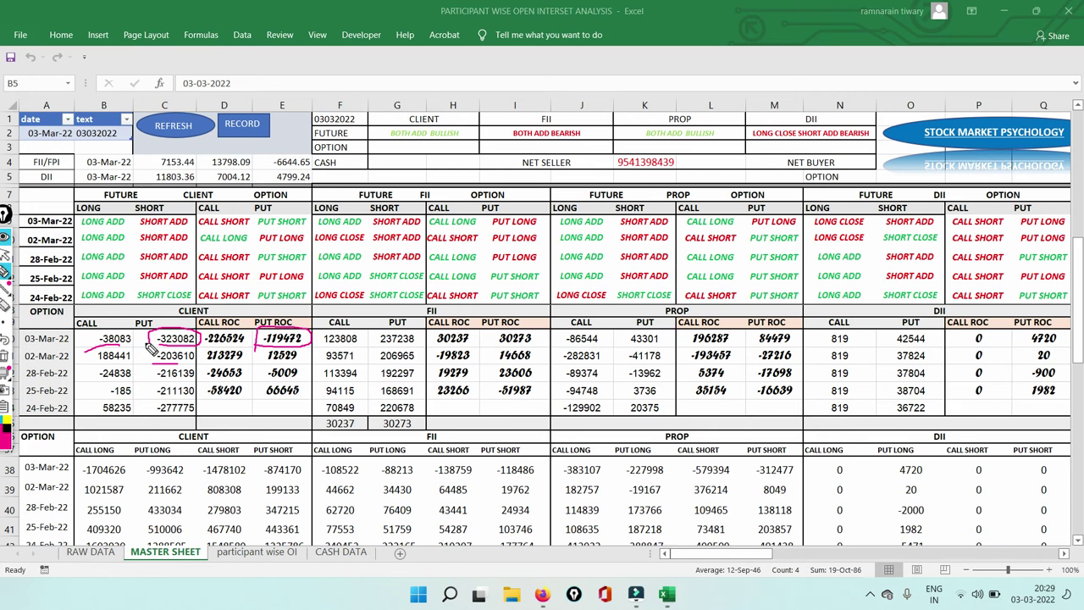
Step: Mark the FII 03-Mar-22 option call, CALL ROC and put values, and underline the 02-Mar-22 call and put values for comparison
mouse_move(338, 337)
left_mouse_down()
mouse_move(349, 346)
mouse_move(361, 337)
mouse_move(330, 330)
mouse_move(325, 354)
left_mouse_up()
left_click_drag(322, 364, 363, 363)
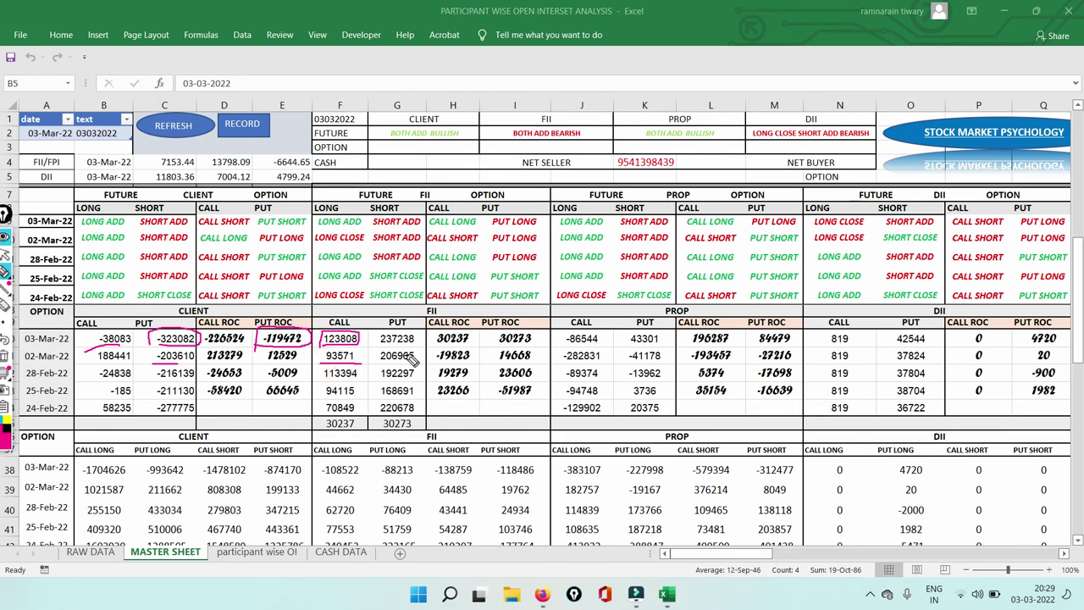
mouse_move(436, 349)
left_mouse_down()
mouse_move(473, 347)
mouse_move(443, 350)
left_mouse_up()
left_click_drag(367, 361, 424, 372)
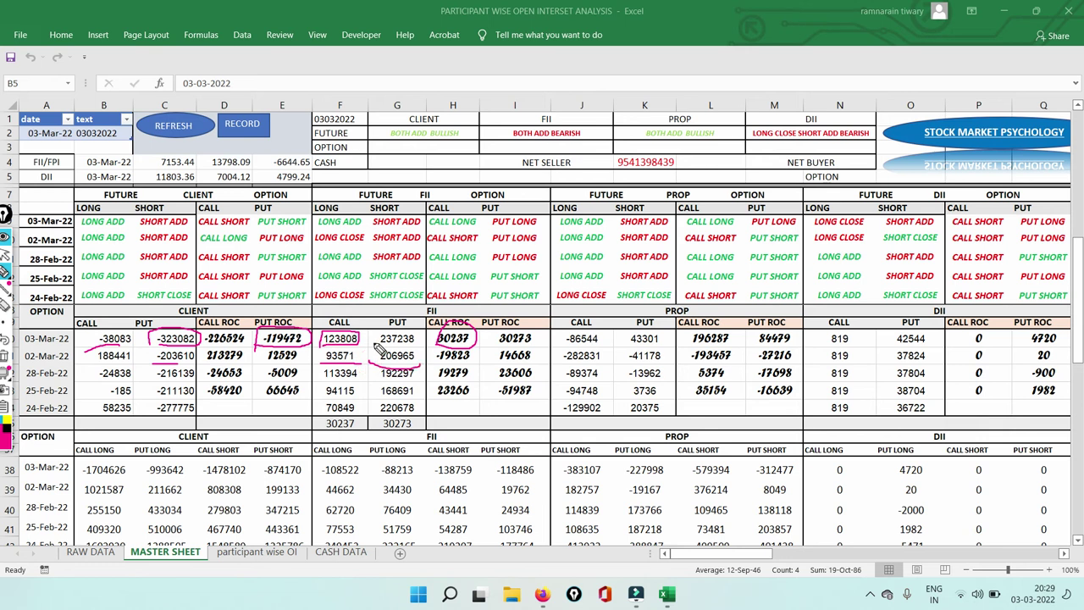
left_click_drag(395, 333, 433, 309)
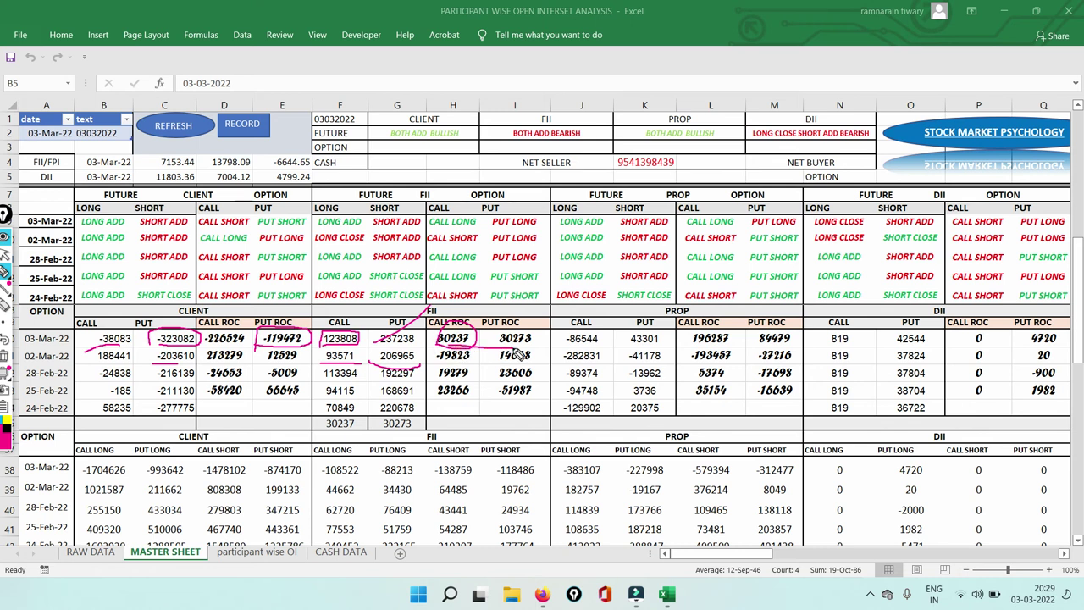
Step: Box the PROP 03-Mar-22 option call and CALL ROC values, tick its put and PUT ROC values, and clear the drawing
mouse_move(563, 345)
left_mouse_down()
mouse_move(603, 338)
mouse_move(574, 331)
mouse_move(565, 343)
left_mouse_up()
mouse_move(625, 363)
left_mouse_down()
mouse_move(669, 362)
mouse_move(626, 350)
mouse_move(687, 315)
left_mouse_up()
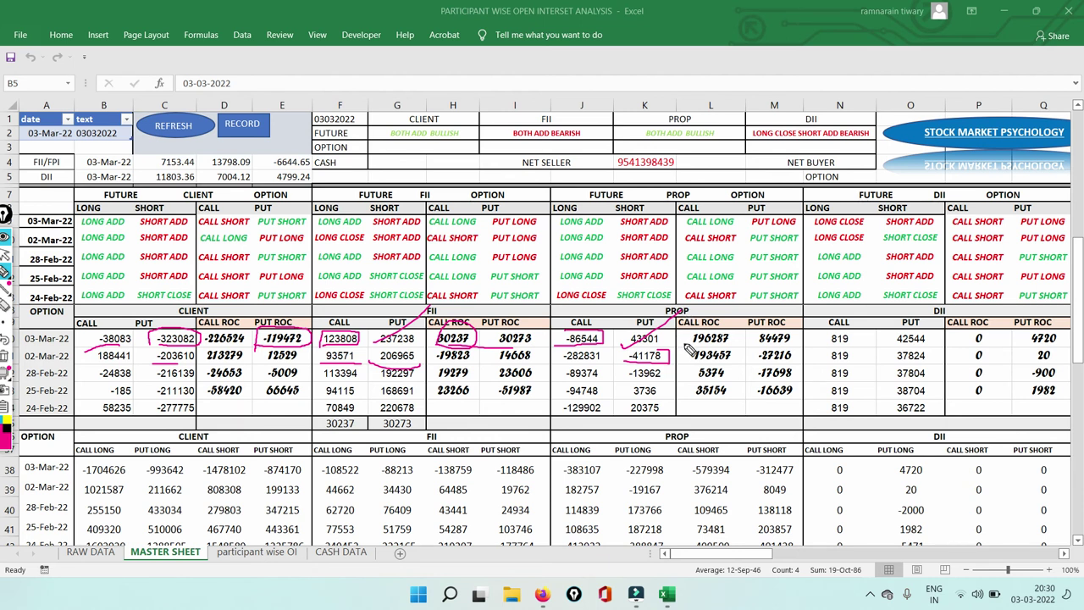
mouse_move(678, 345)
left_mouse_down()
mouse_move(734, 350)
mouse_move(740, 335)
mouse_move(700, 330)
mouse_move(687, 341)
left_mouse_up()
left_click_drag(754, 343, 812, 326)
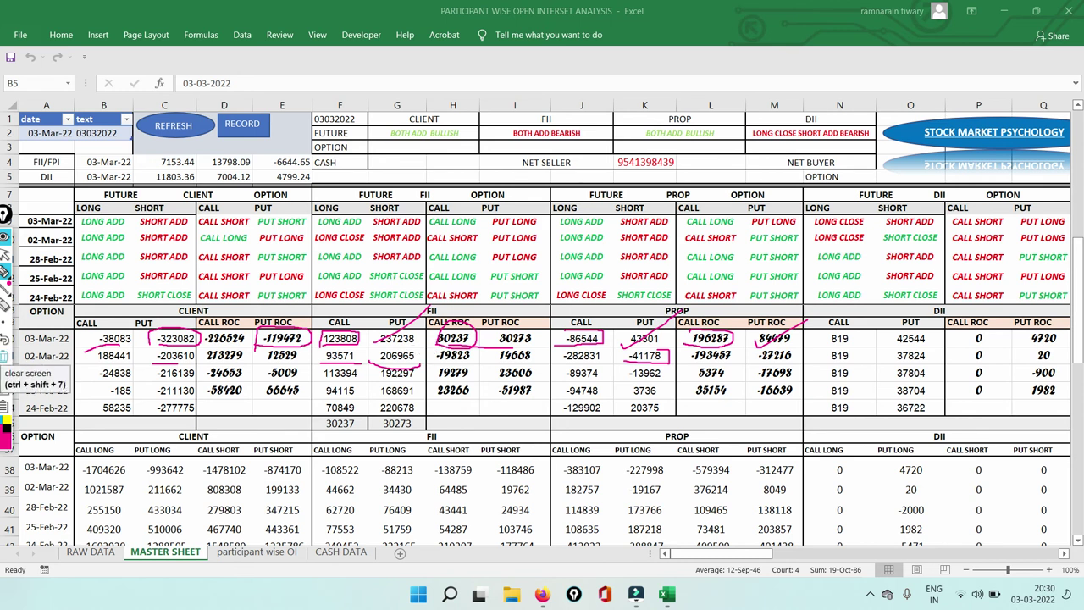
left_click(5, 360)
Step: Box the FII CALL ROC and PUT ROC values for 03-Mar-22, bring up the FUTURE net long and net short table, and clear the drawing
mouse_move(434, 352)
left_mouse_down()
mouse_move(526, 357)
mouse_move(536, 338)
mouse_move(475, 334)
mouse_move(436, 350)
left_mouse_up()
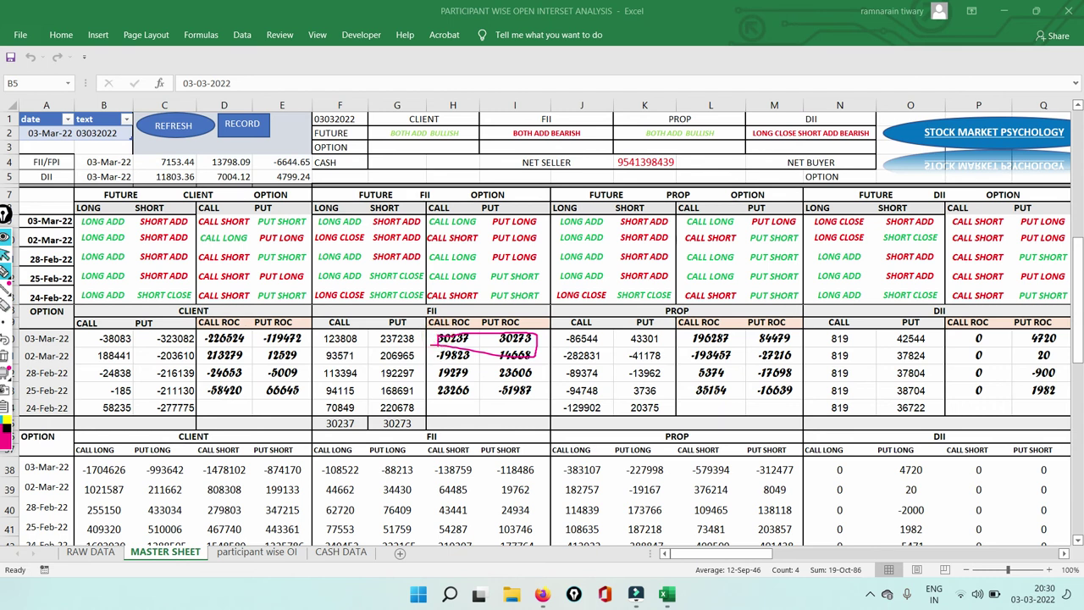
left_click(4, 254)
left_click(1078, 109)
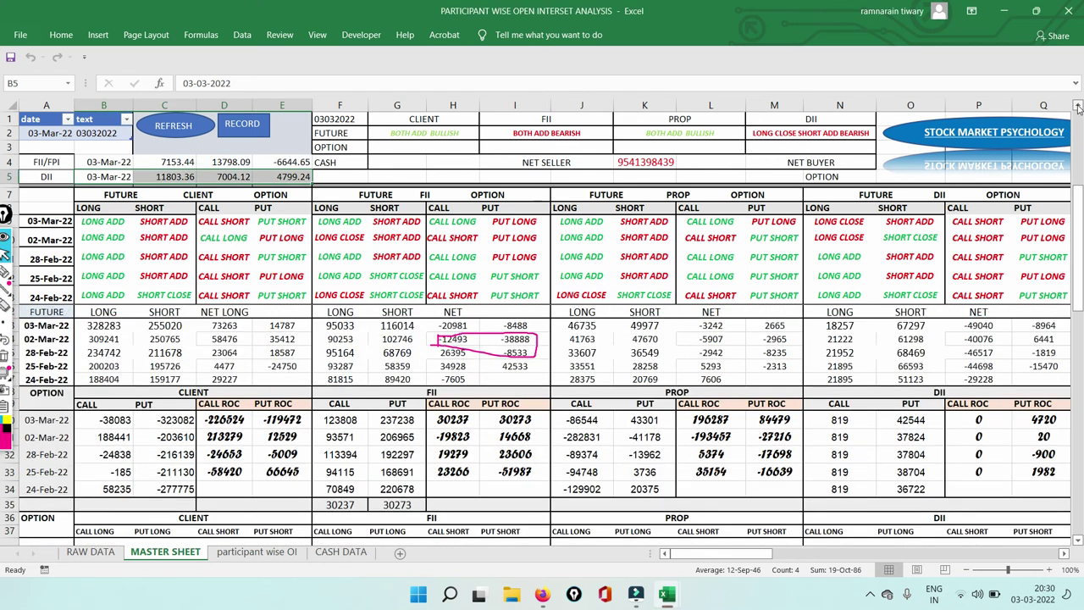
left_click(1078, 108)
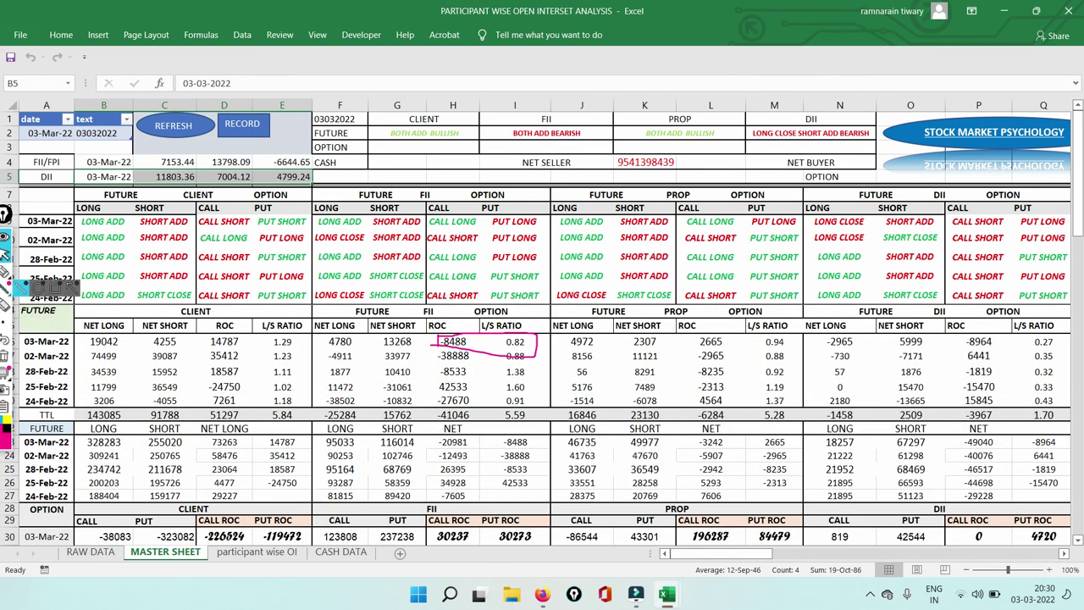
left_click(6, 273)
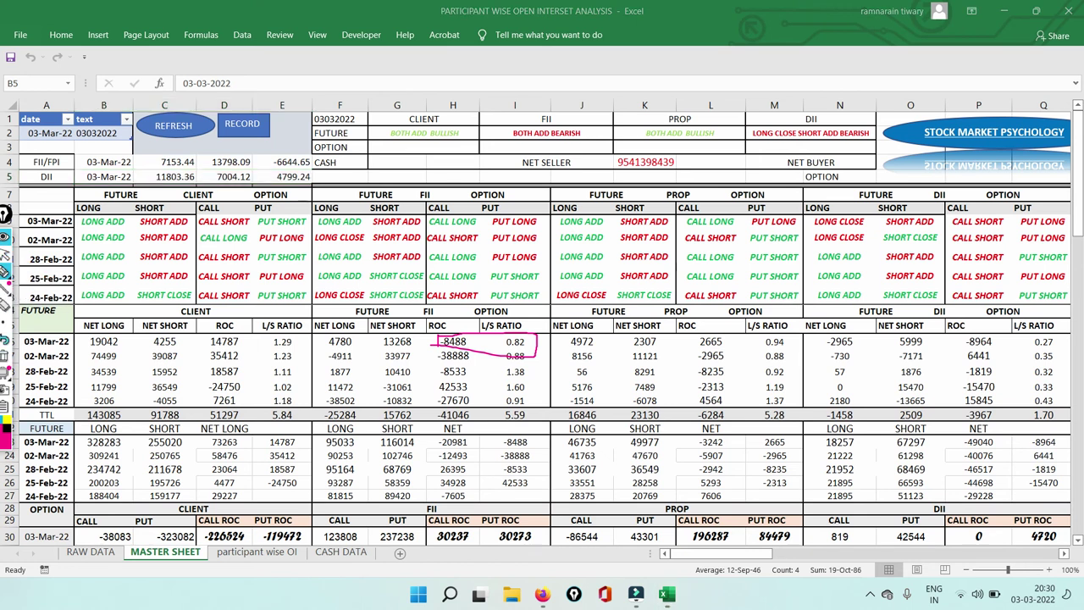
left_click(7, 355)
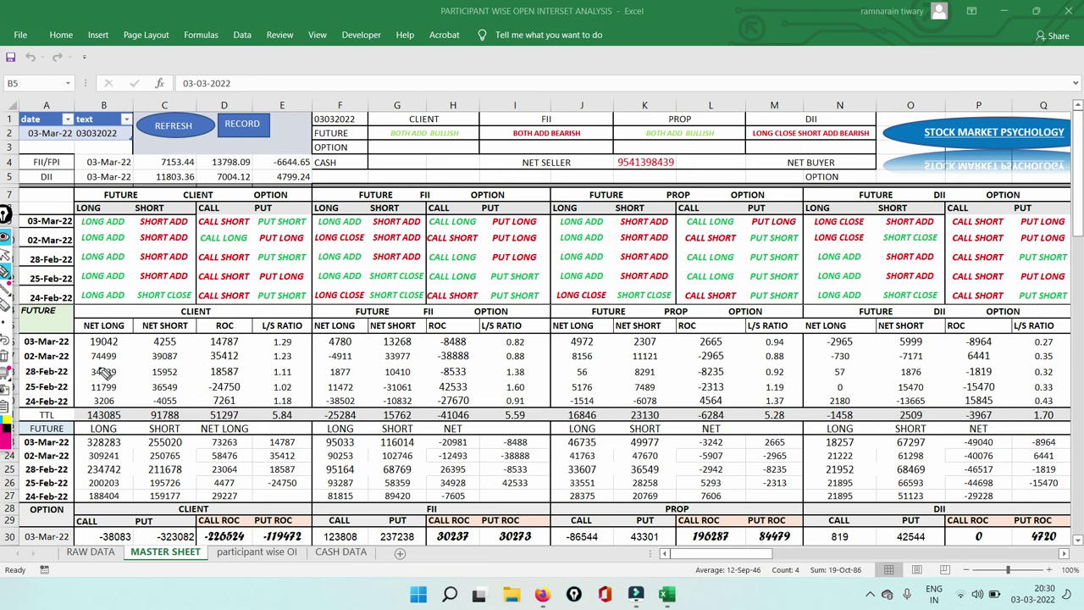
Step: Mark the client futures net long, net short and ROC values for 03-Mar-22, and the 02-Mar-22 net long and net short values
mouse_move(88, 356)
left_mouse_down()
mouse_move(127, 359)
mouse_move(90, 351)
left_mouse_up()
mouse_move(147, 366)
left_mouse_down()
mouse_move(187, 361)
mouse_move(141, 349)
mouse_move(138, 360)
left_mouse_up()
mouse_move(198, 342)
left_mouse_down()
mouse_move(251, 340)
mouse_move(224, 362)
mouse_move(200, 343)
left_mouse_up()
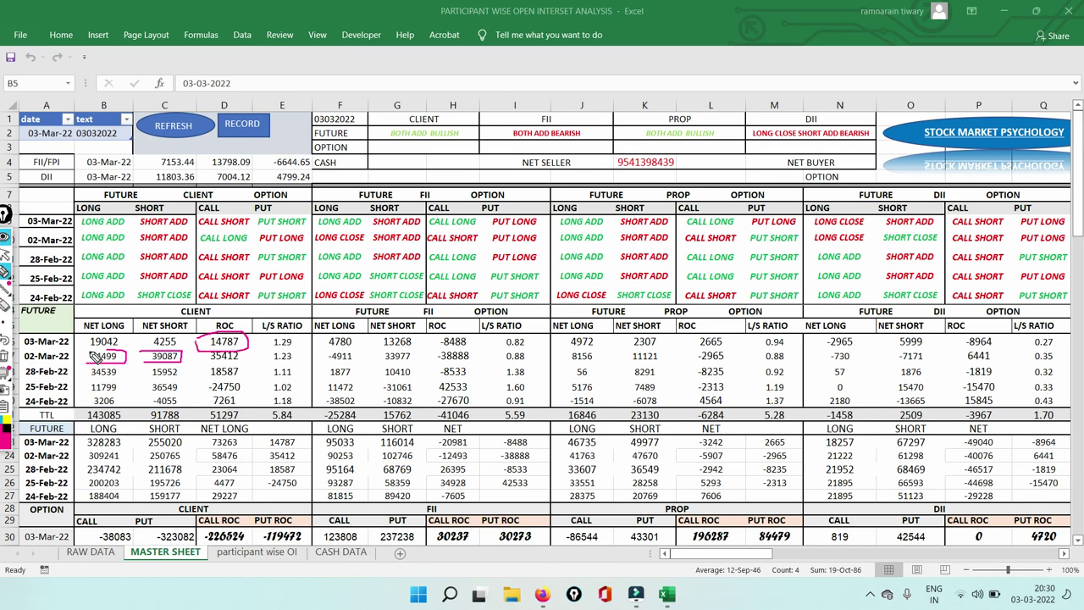
mouse_move(86, 343)
left_mouse_down()
mouse_move(167, 326)
mouse_move(185, 345)
mouse_move(152, 358)
left_mouse_up()
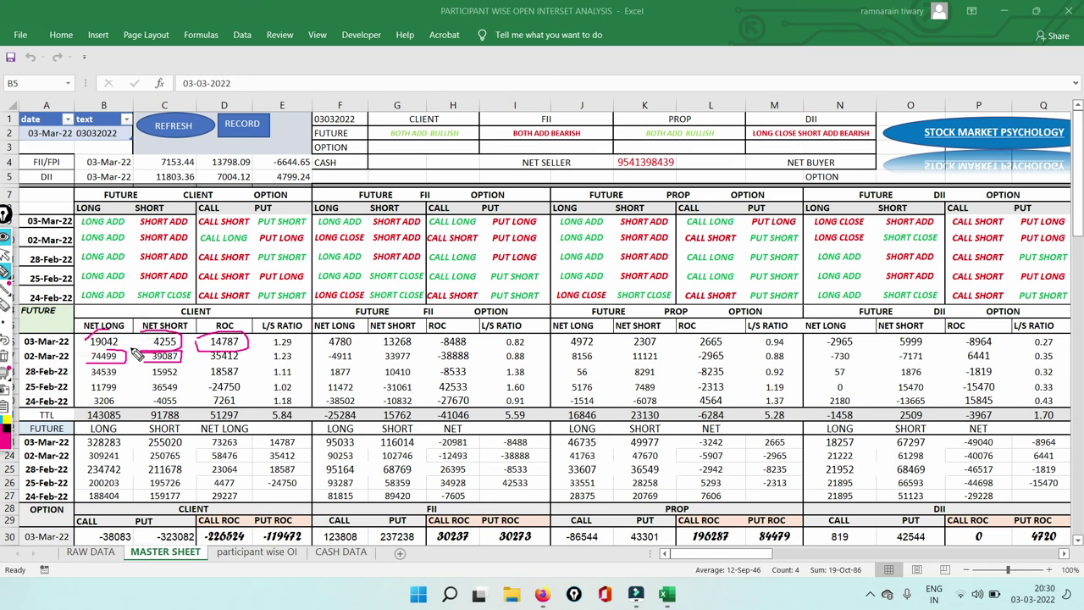
Step: Circle the FII and PROP futures net long and net short values for 03-Mar-22, and leave drawing mode
mouse_move(326, 349)
left_mouse_down()
mouse_move(364, 354)
mouse_move(352, 332)
mouse_move(322, 337)
mouse_move(328, 352)
mouse_move(416, 350)
mouse_move(381, 335)
mouse_move(375, 351)
left_mouse_up()
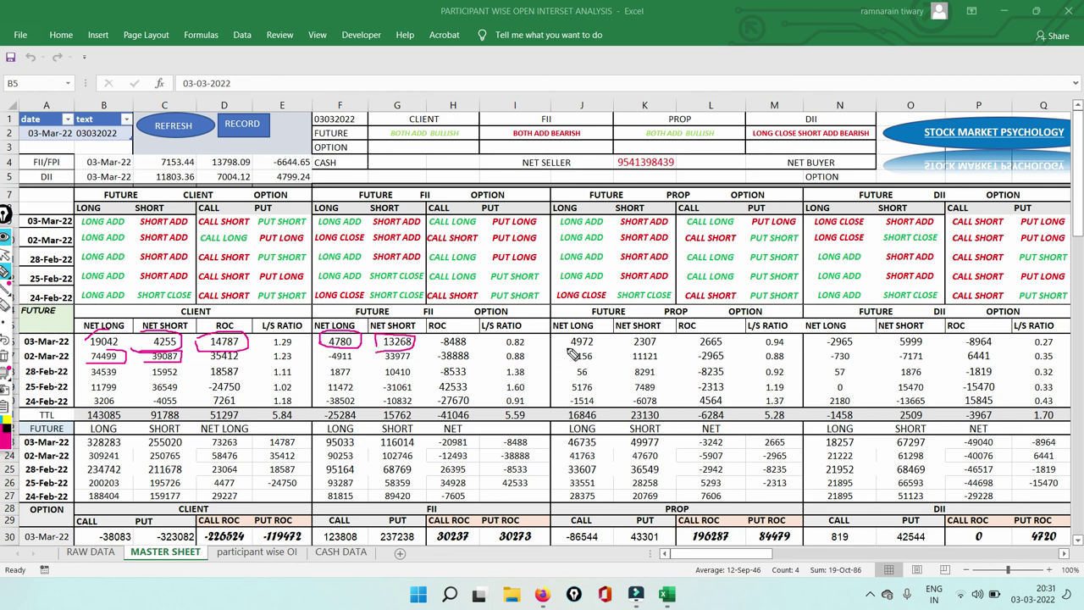
mouse_move(580, 344)
left_mouse_down()
mouse_move(597, 355)
mouse_move(606, 338)
mouse_move(578, 333)
mouse_move(563, 345)
mouse_move(643, 334)
mouse_move(664, 343)
mouse_move(639, 349)
left_mouse_up()
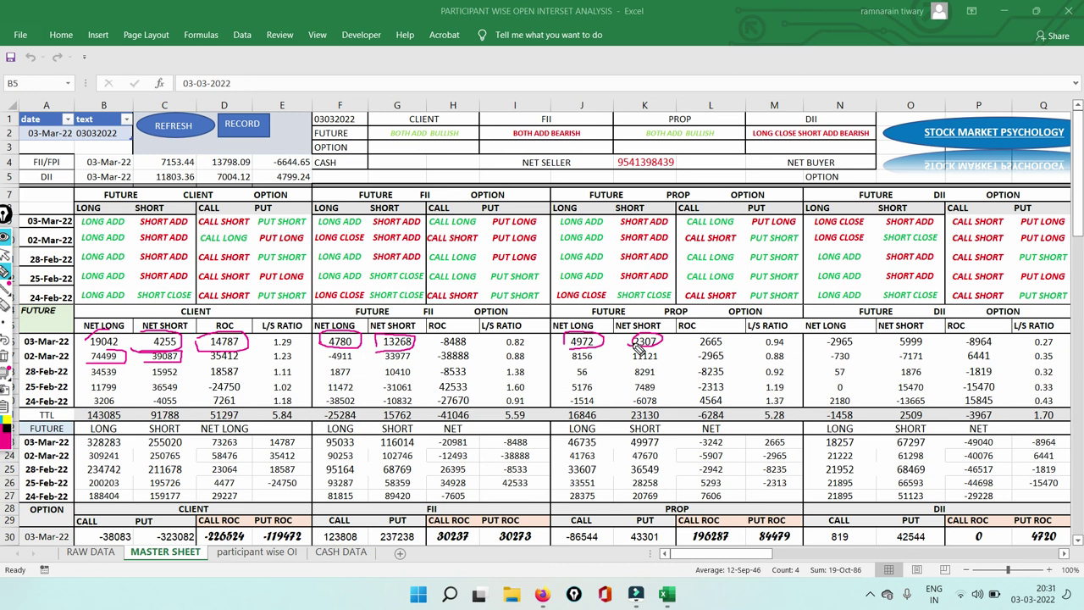
left_click(5, 254)
Step: Switch to the Live Charts window in Firefox, show the Stock Market Psychology YouTube channel page, and clear the leftover drawing
mouse_move(544, 595)
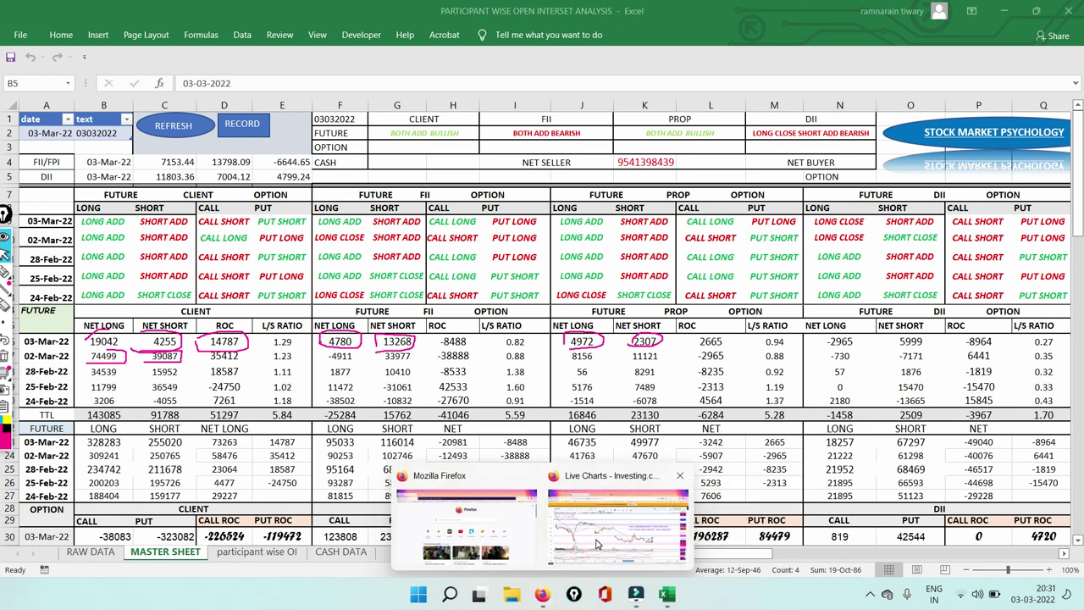
left_click(597, 544)
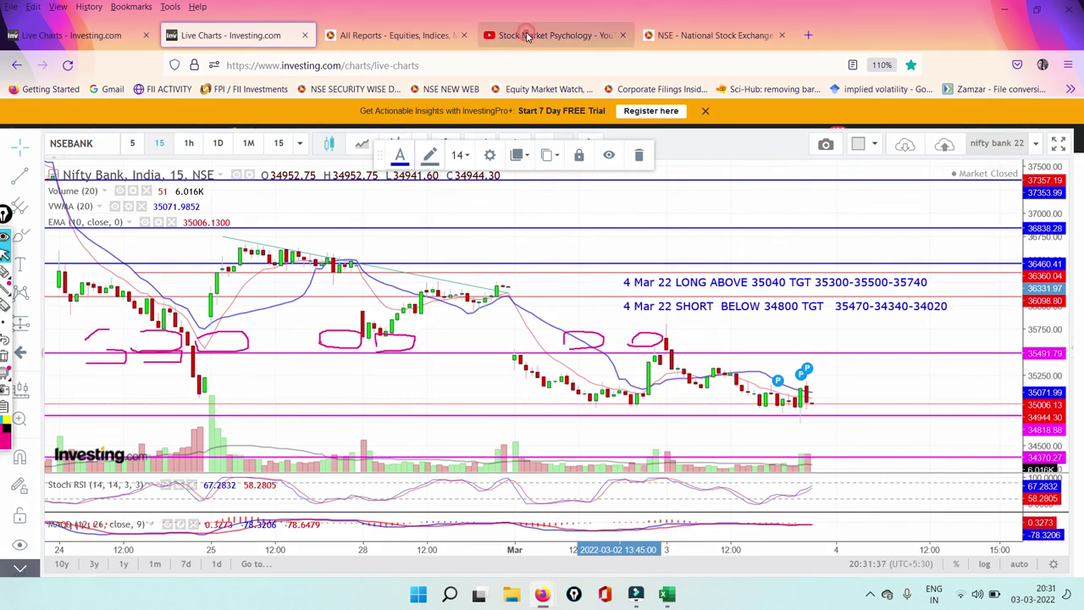
left_click(527, 35)
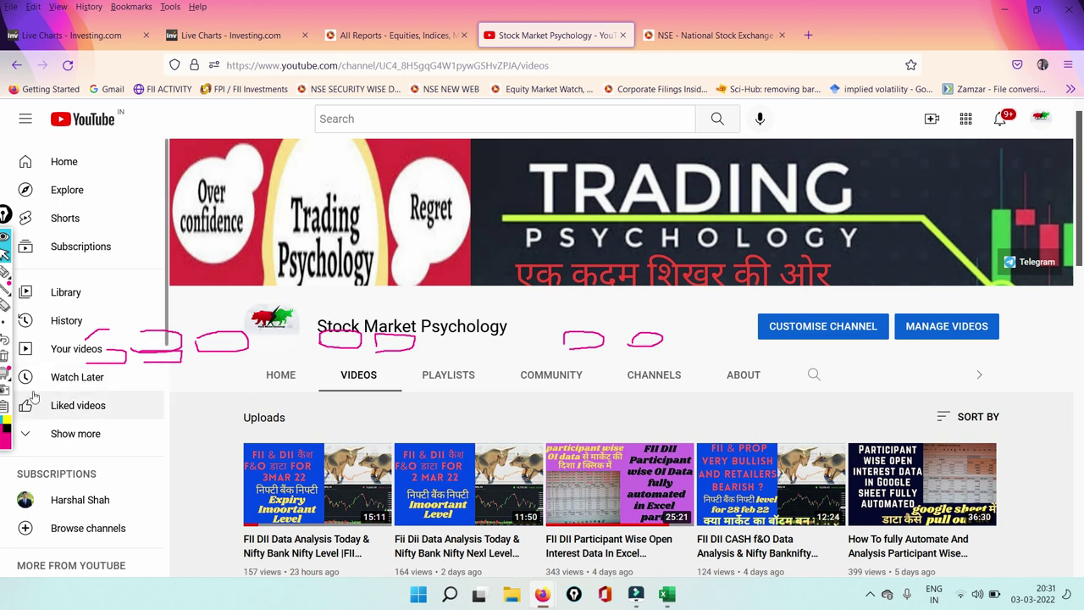
left_click(4, 360)
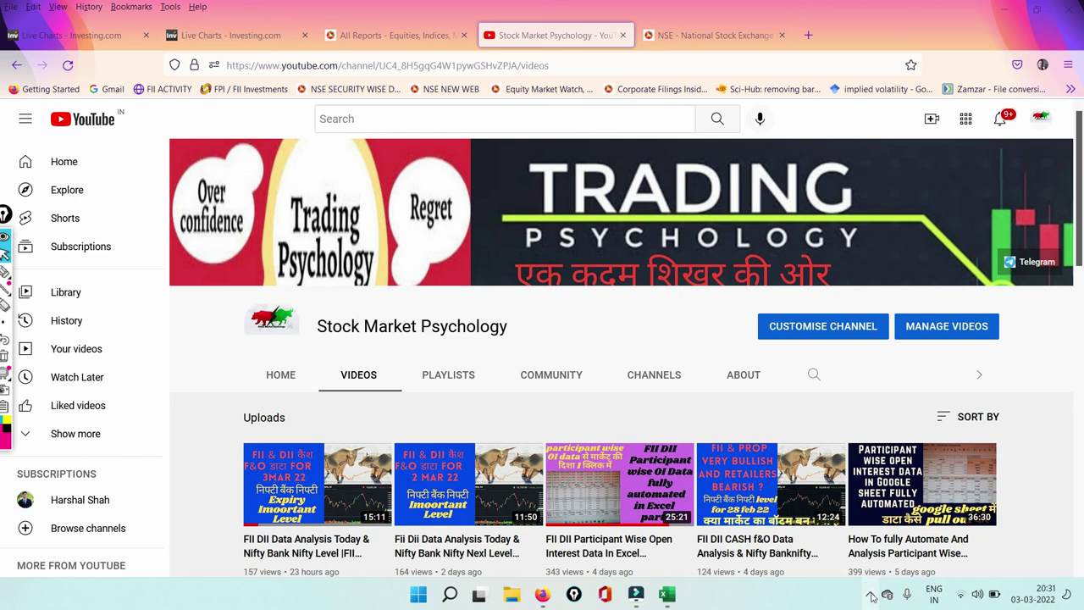
left_click(871, 598)
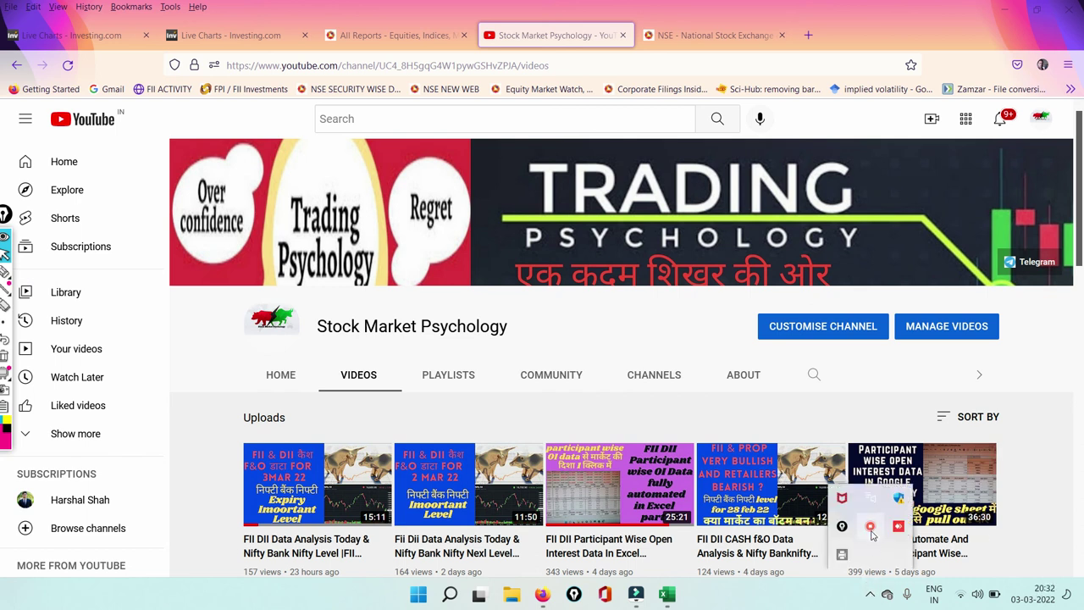